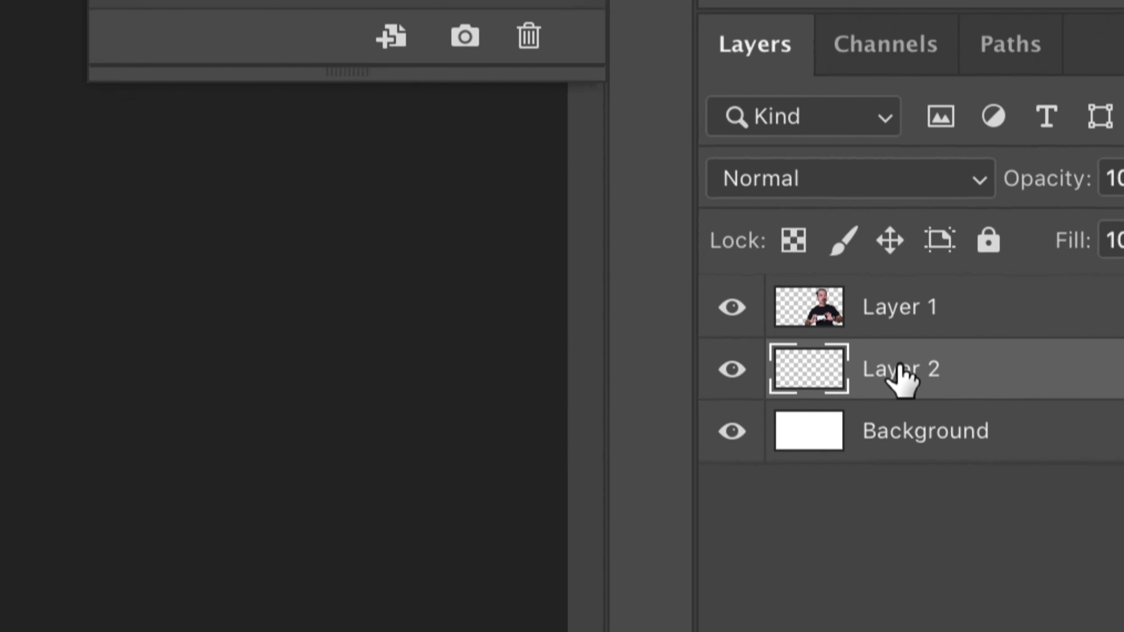
Rename Layer 2 as "BG" and Layer 1 as "Photo"
{"action": "double_click", "coordinate": [901, 372]}
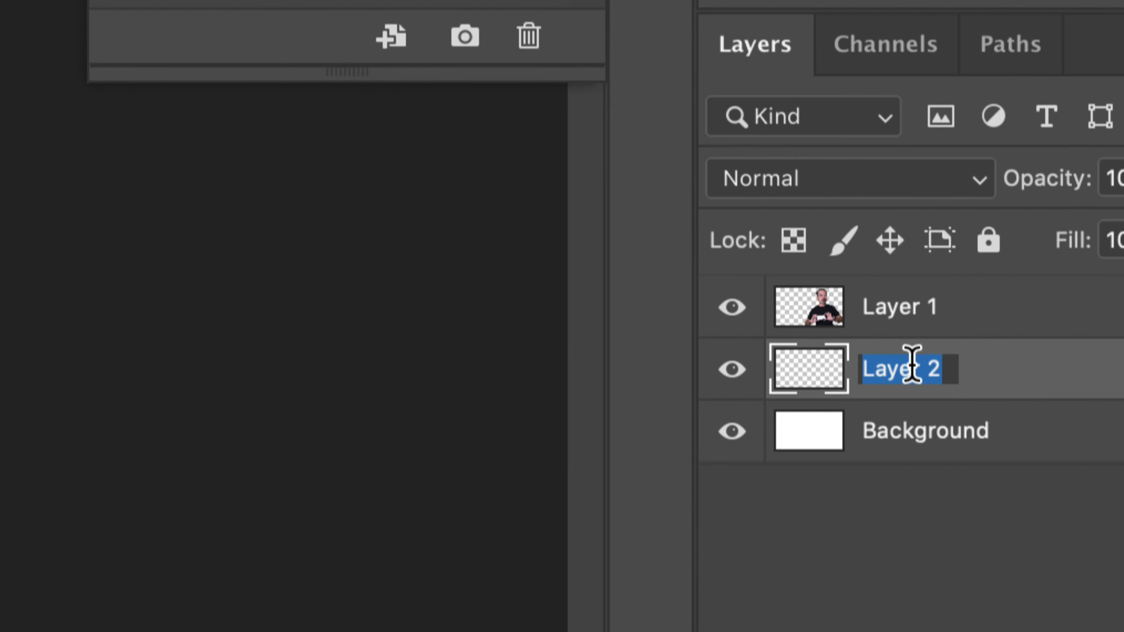
{"action": "type", "text": "BG"}
{"action": "key", "text": "Return"}
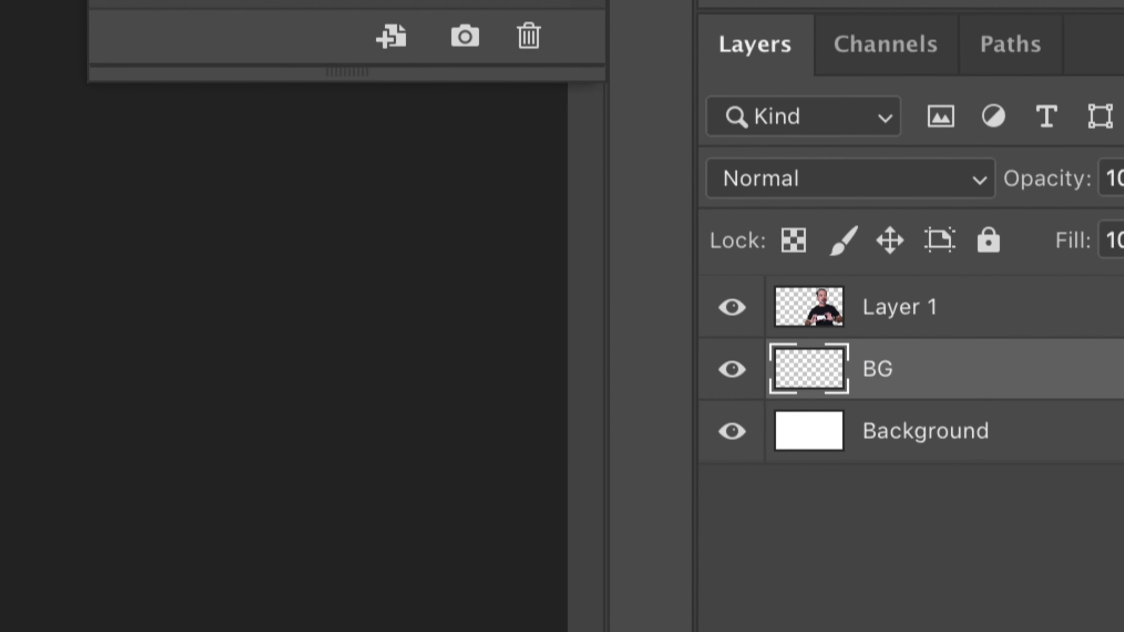
{"action": "double_click", "coordinate": [883, 307]}
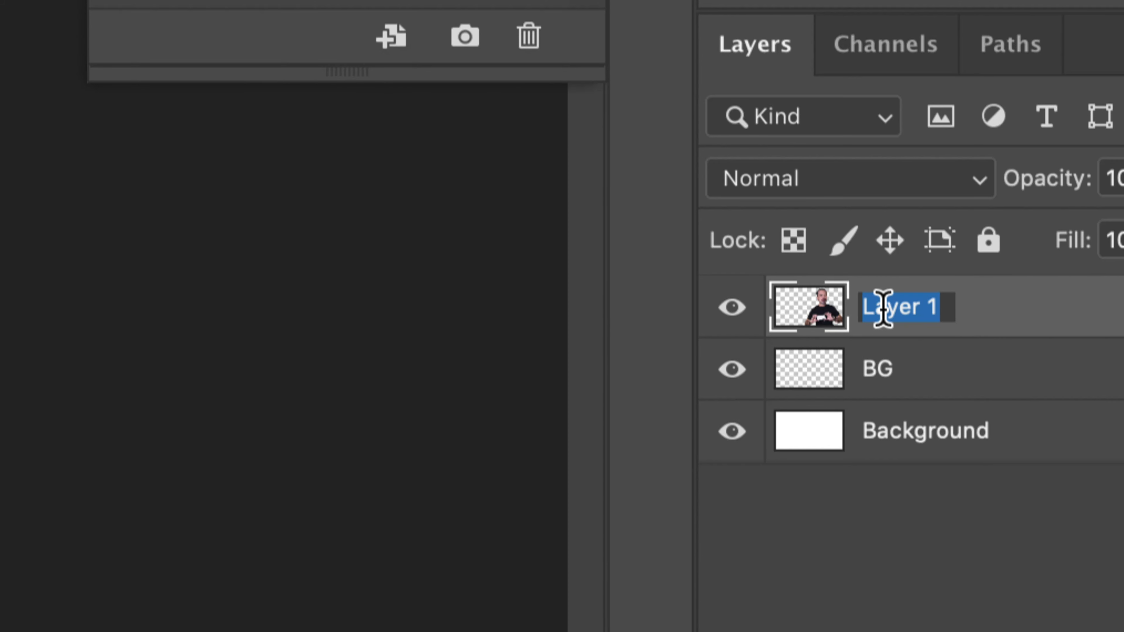
{"action": "type", "text": "Photo"}
{"action": "key", "text": "Return"}
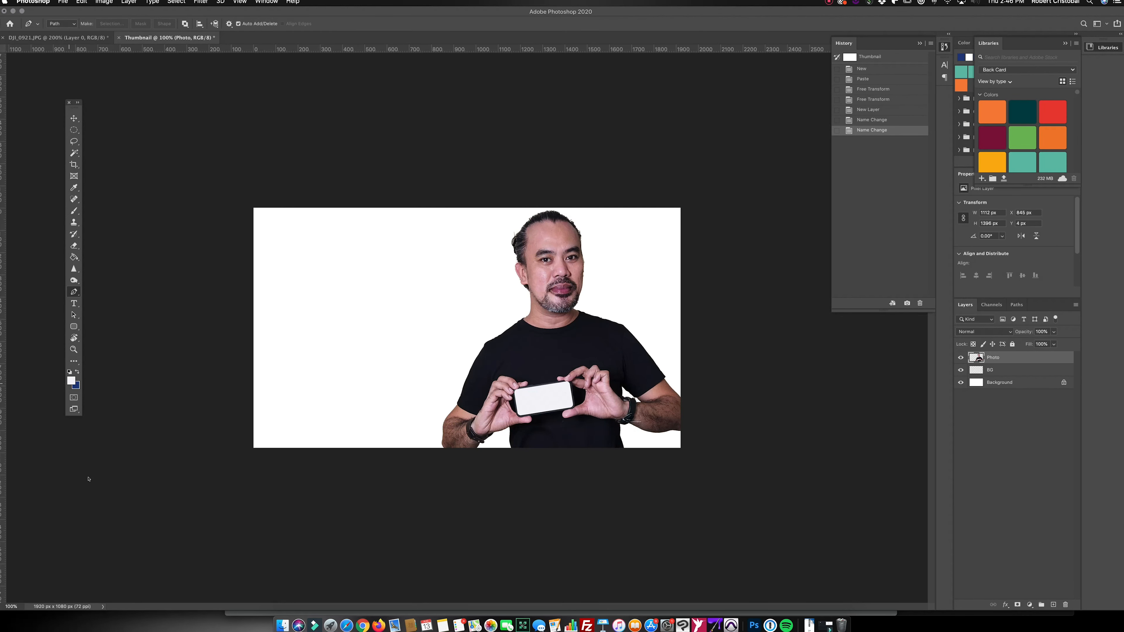
Set the foreground colour to the purple 5948a0
{"action": "left_click", "coordinate": [71, 381]}
{"action": "left_click", "coordinate": [748, 246]}
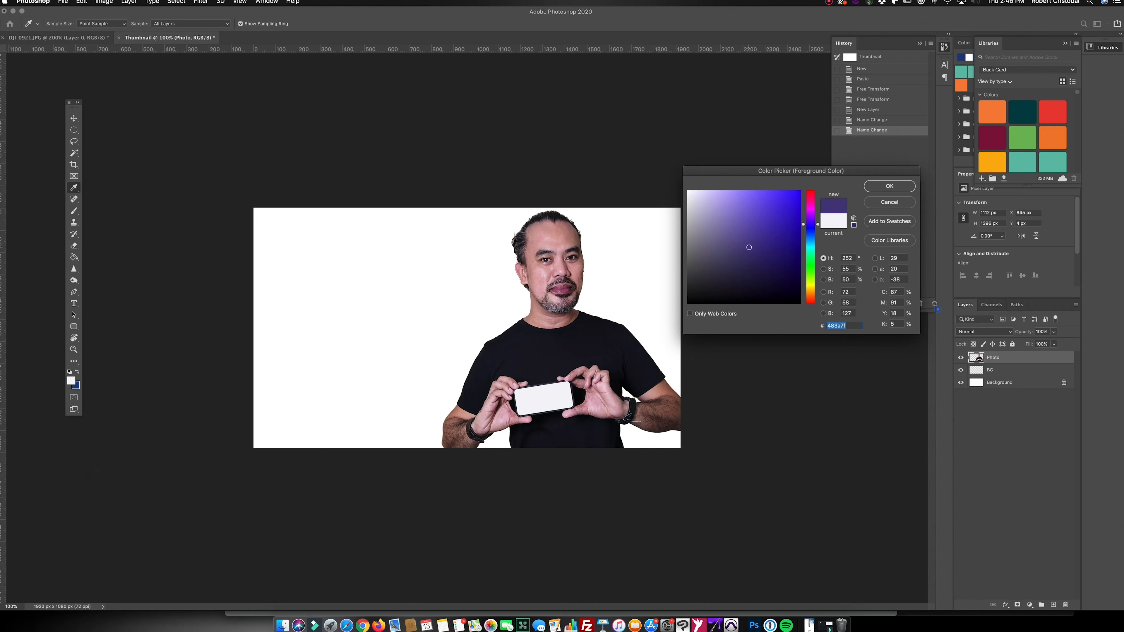
{"action": "left_click", "coordinate": [749, 233]}
{"action": "key", "text": "Return"}
{"action": "key", "text": "p"}
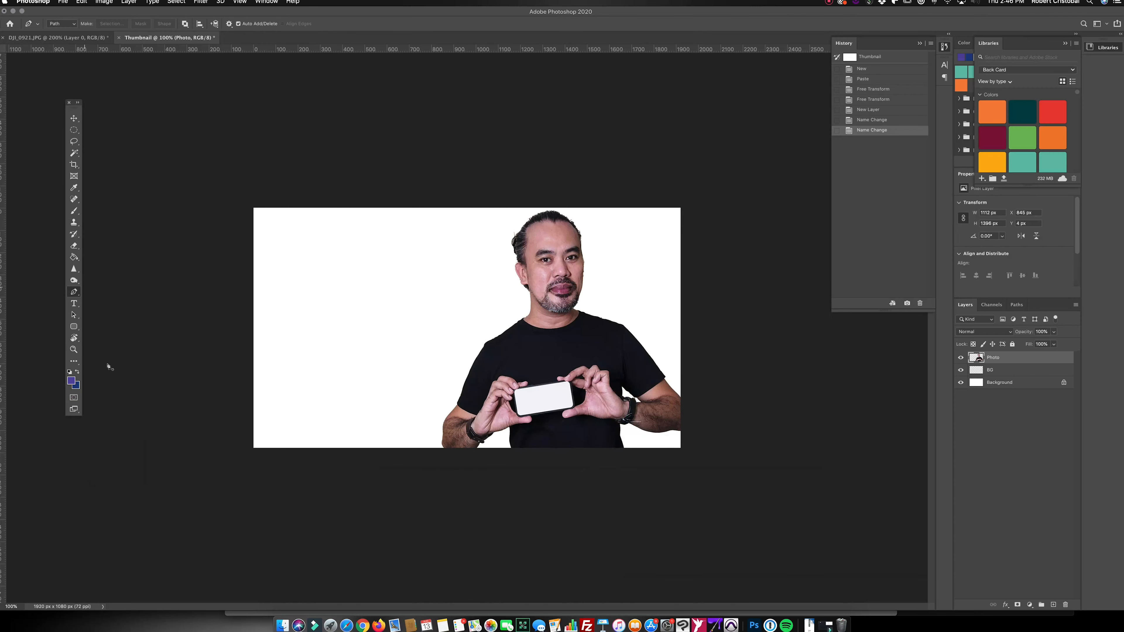
Set the Gradient tool to the foreground-to-background preset and make BG the active layer
{"action": "key", "text": "g"}
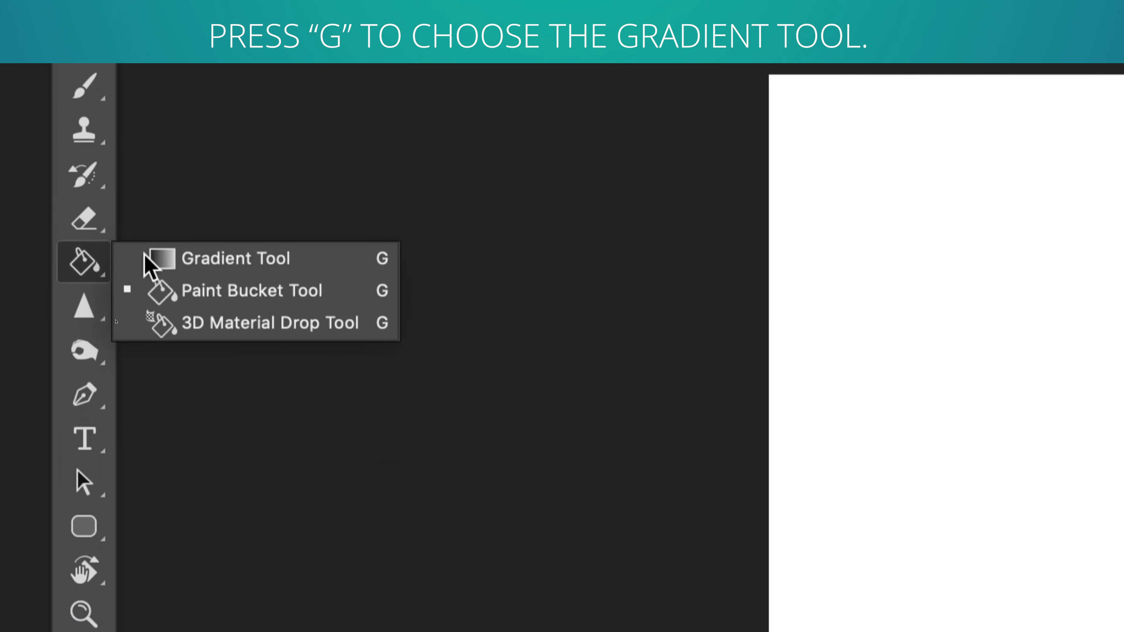
{"action": "left_click", "coordinate": [93, 256]}
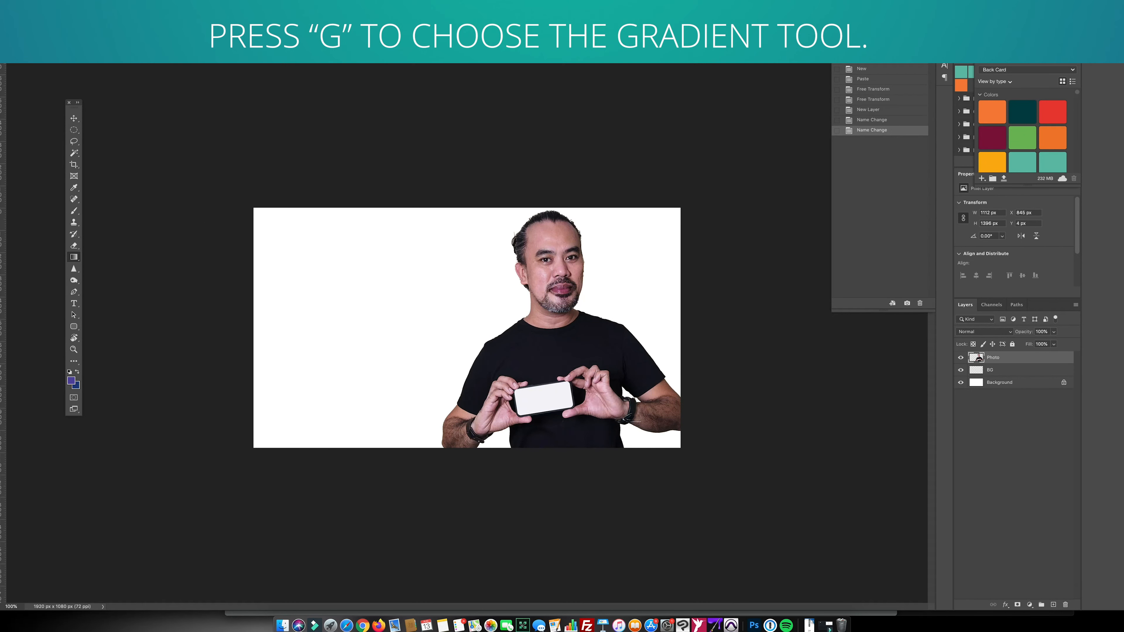
{"action": "left_click", "coordinate": [66, 25]}
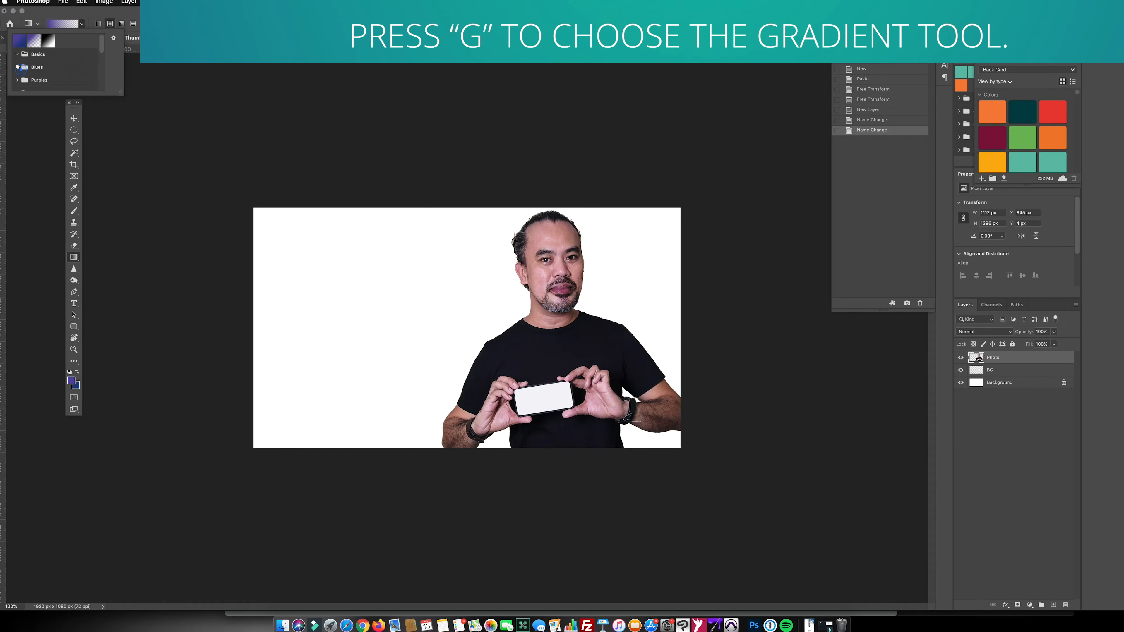
{"action": "left_click", "coordinate": [24, 46]}
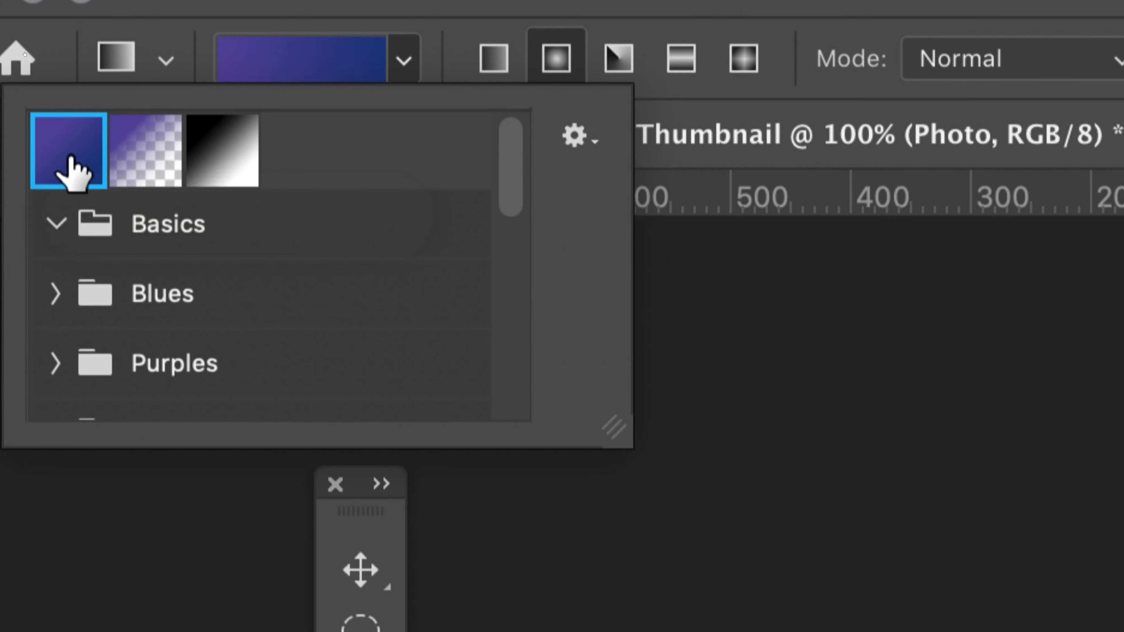
{"action": "left_click", "coordinate": [465, 48]}
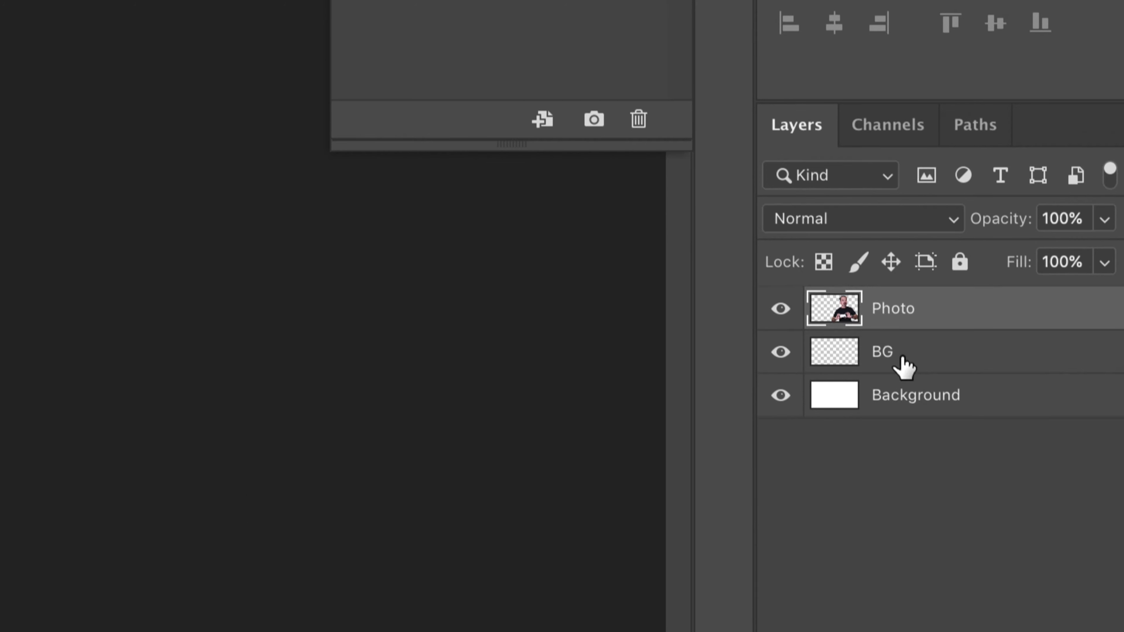
{"action": "left_click", "coordinate": [901, 367]}
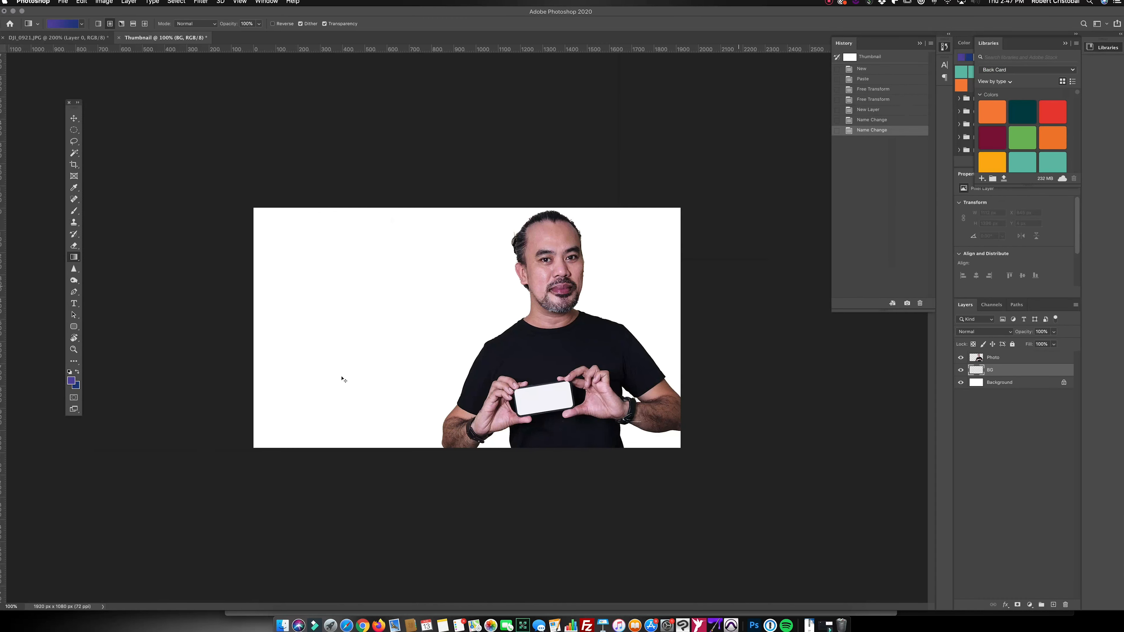
Try diagonal gradients of different lengths from the canvas's upper-left corner on the BG layer, undoing each one
{"action": "left_click_drag", "start_coordinate": [249, 182], "coordinate": [688, 492]}
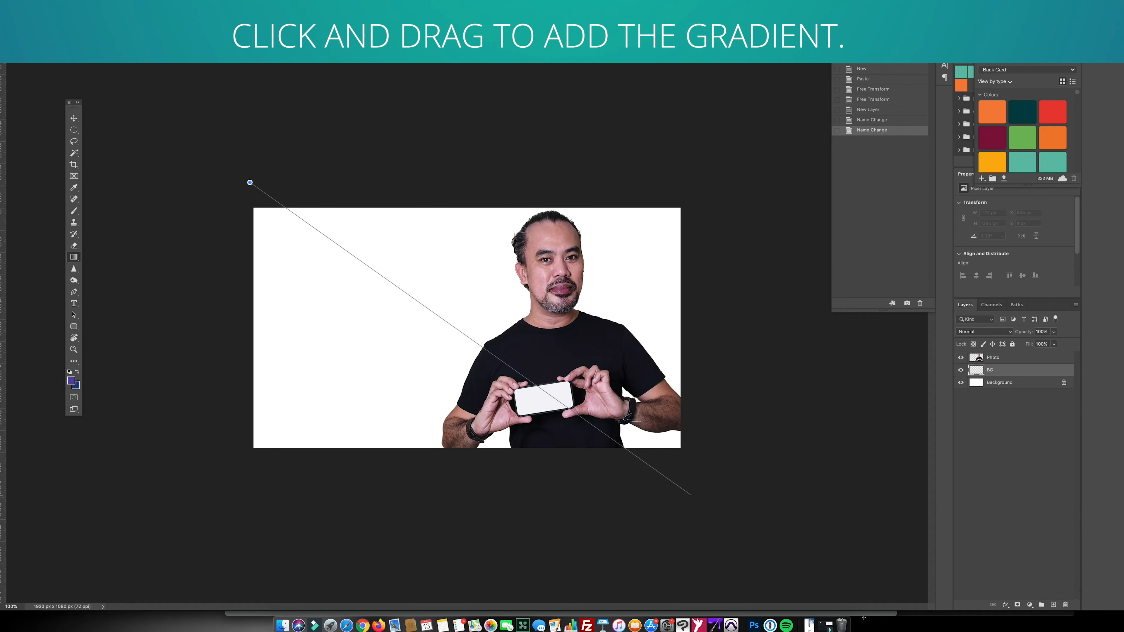
{"action": "left_click_drag", "start_coordinate": [691, 495], "coordinate": [691, 495]}
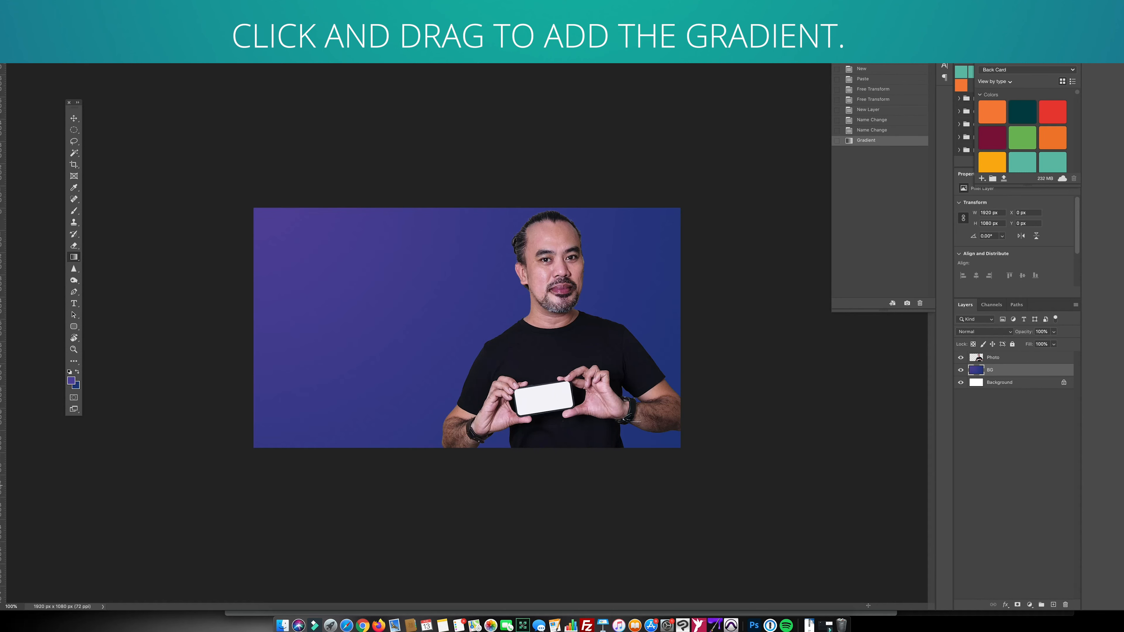
{"action": "key", "text": "super+z"}
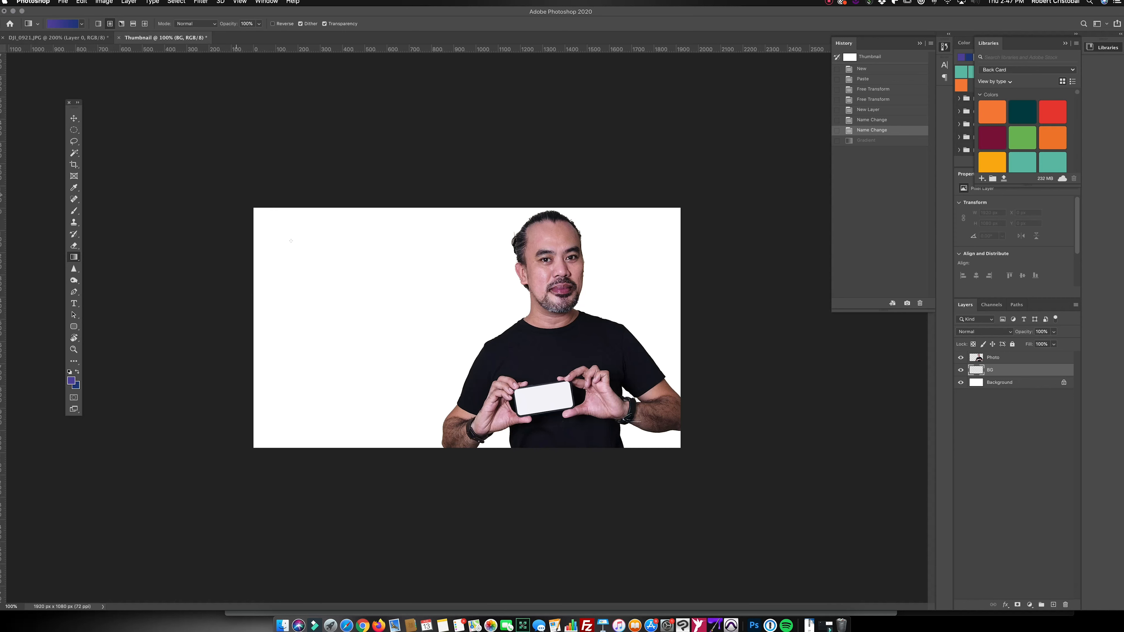
{"action": "left_click_drag", "start_coordinate": [215, 175], "coordinate": [606, 367]}
{"action": "left_click_drag", "start_coordinate": [605, 367], "coordinate": [606, 369]}
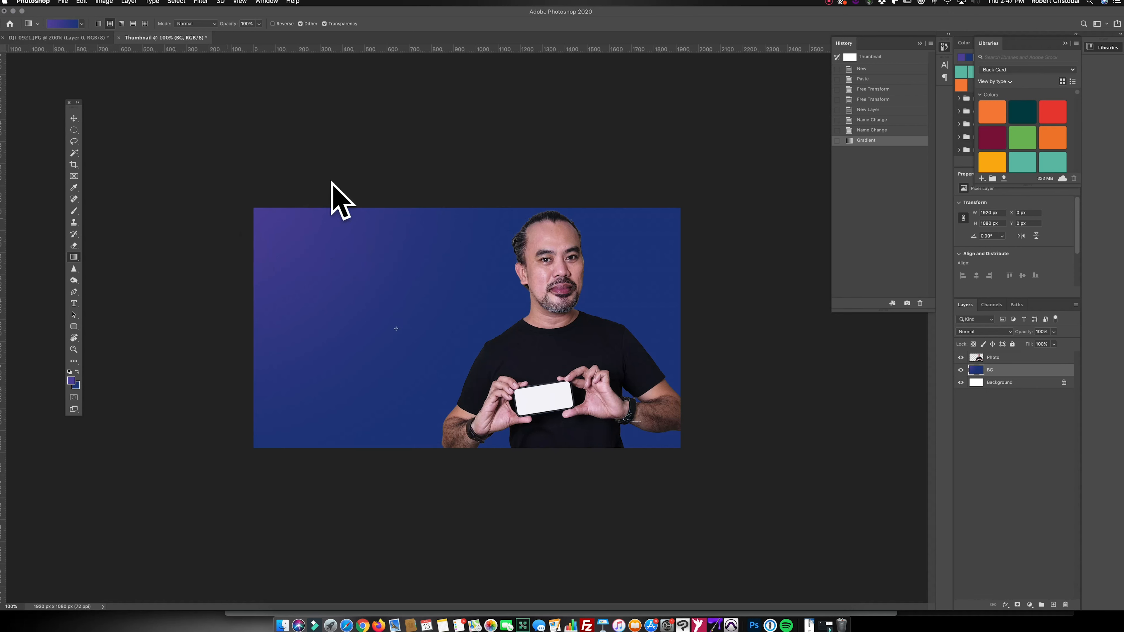
{"action": "key", "text": "super+z"}
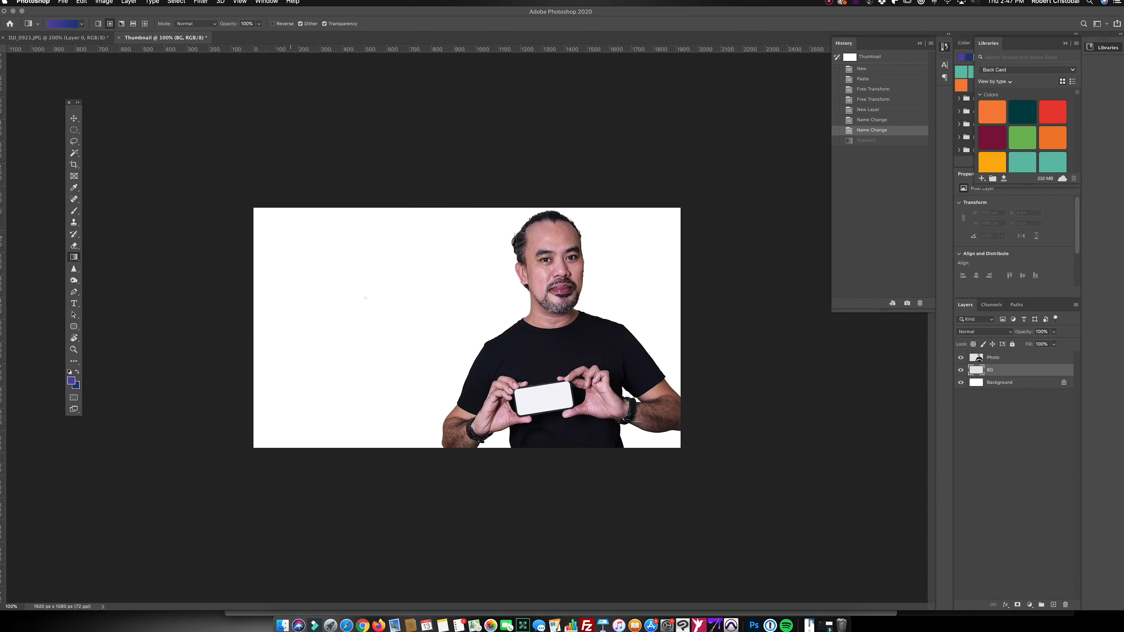
{"action": "left_click", "coordinate": [310, 254]}
{"action": "mouse_move", "coordinate": [249, 204]}
{"action": "left_mouse_down"}
{"action": "mouse_move", "coordinate": [464, 346]}
{"action": "mouse_move", "coordinate": [477, 339]}
{"action": "left_mouse_up"}
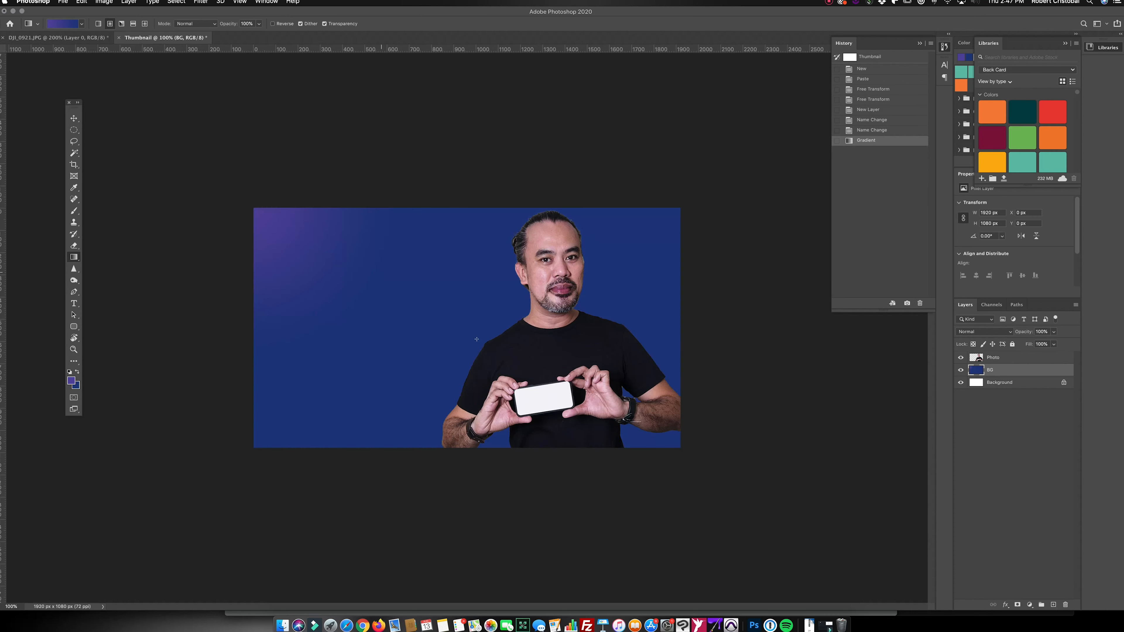
{"action": "key", "text": "super+z"}
{"action": "left_click_drag", "start_coordinate": [237, 200], "coordinate": [911, 555]}
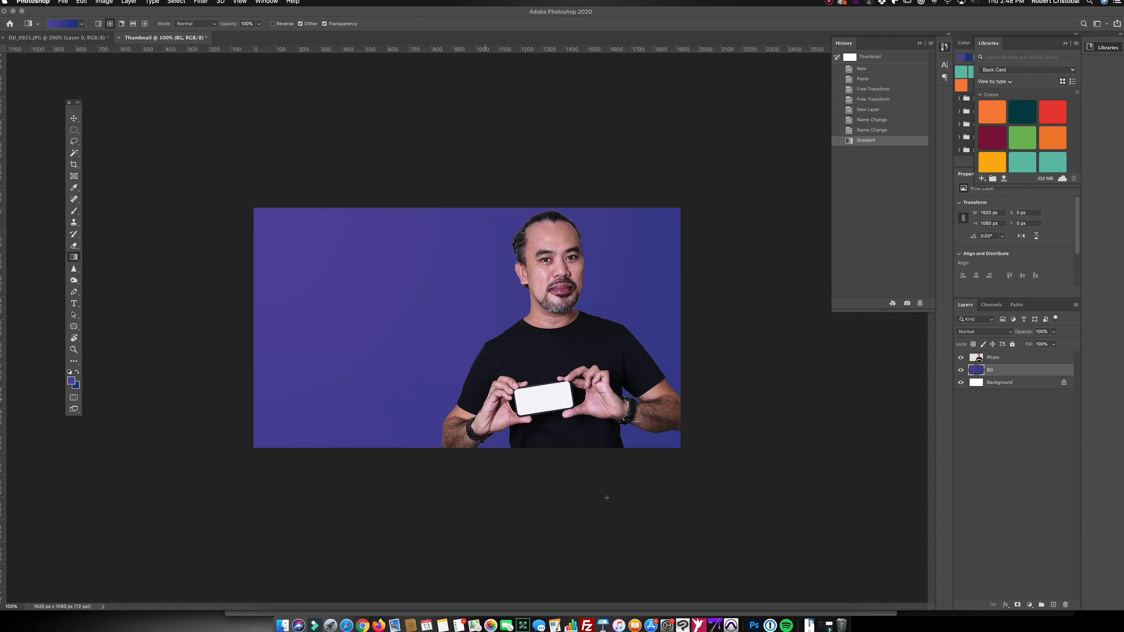
{"action": "key", "text": "super+z"}
Fill the BG layer with a radial gradient starting in the empty area beside the man and ending beyond the canvas's lower-right corner
{"action": "left_click_drag", "start_coordinate": [358, 291], "coordinate": [703, 513]}
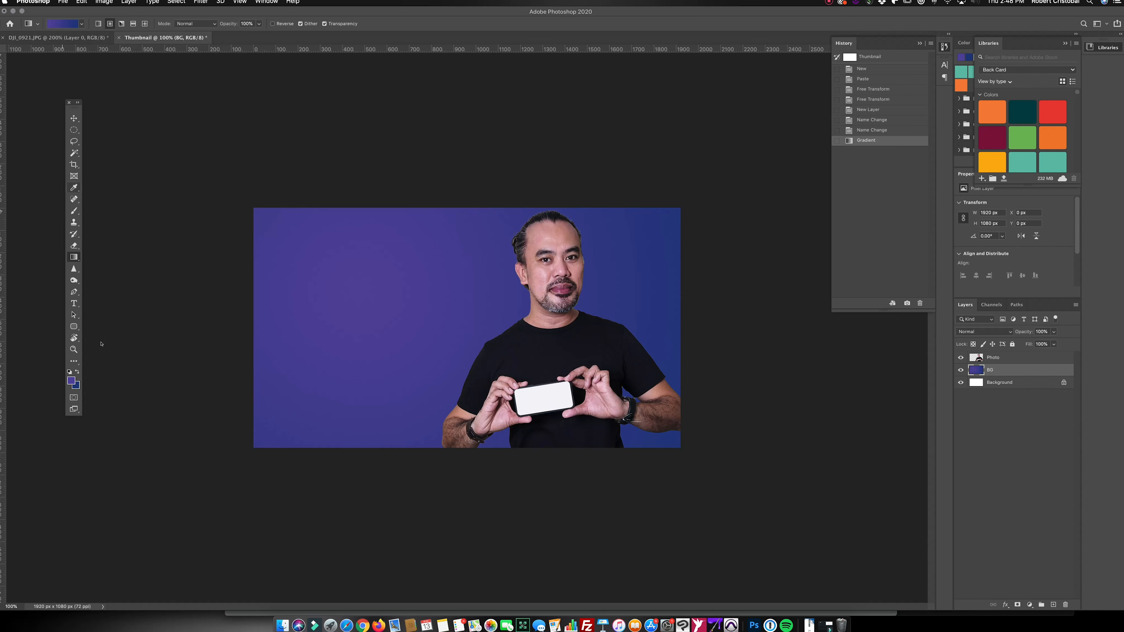
Add a horizontal text reading "CREATING" in the empty area beside the man
{"action": "key", "text": "t"}
{"action": "left_click", "coordinate": [76, 304]}
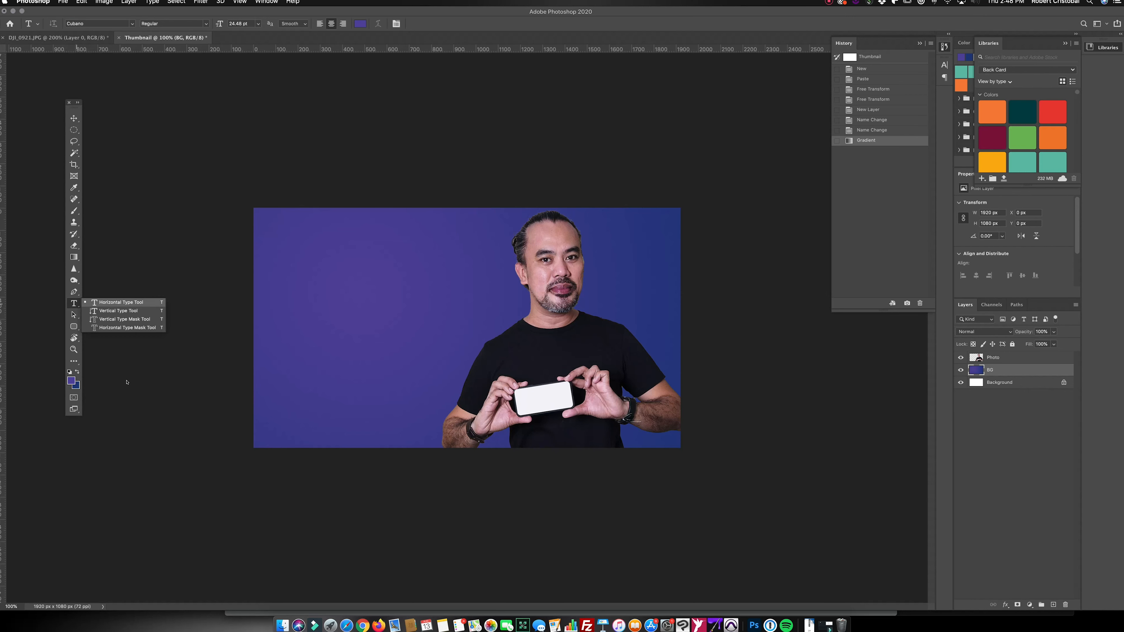
{"action": "left_click", "coordinate": [101, 303]}
{"action": "left_click", "coordinate": [323, 294]}
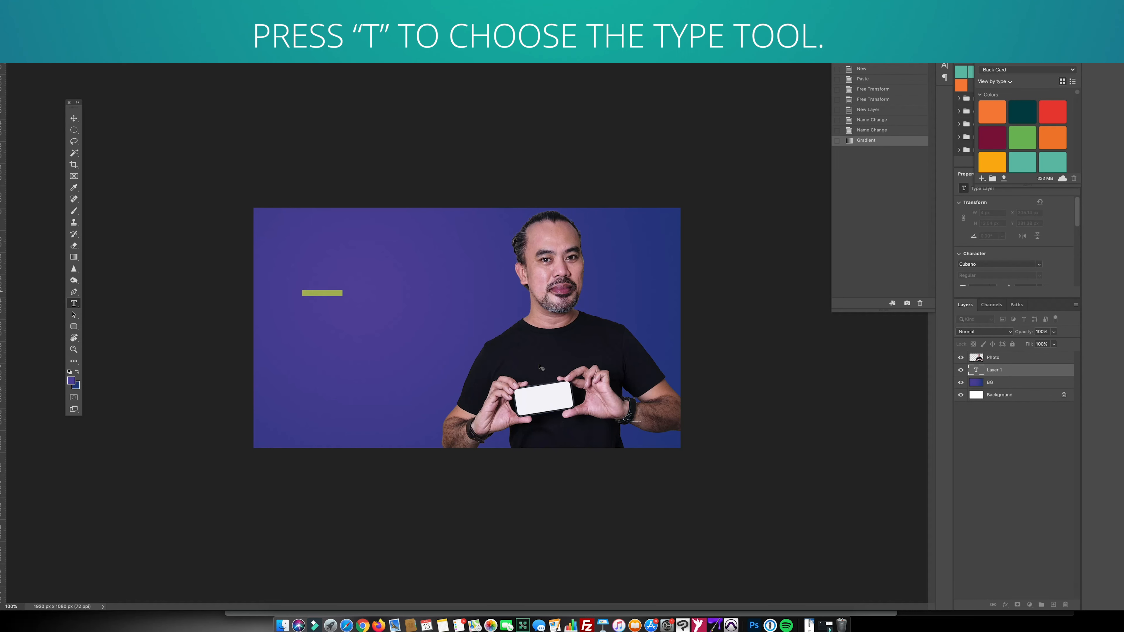
{"action": "key", "text": "BackSpace"}
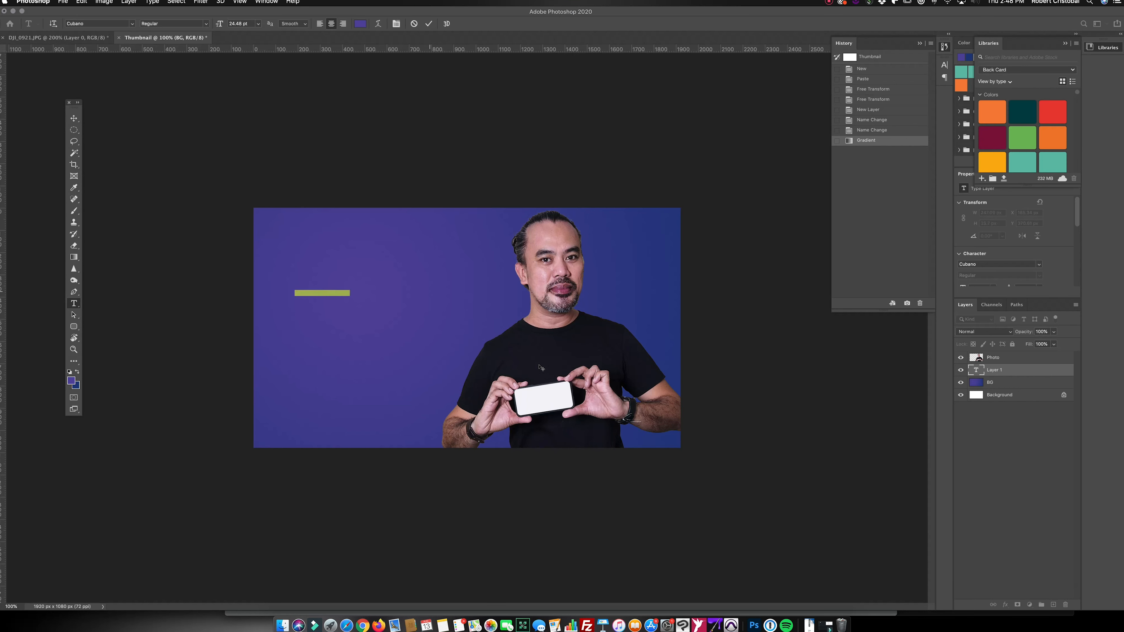
Set the colour of the whole CREATING text to white, ffffff, and commit the text
{"action": "key", "text": "super+a"}
{"action": "left_click", "coordinate": [456, 28]}
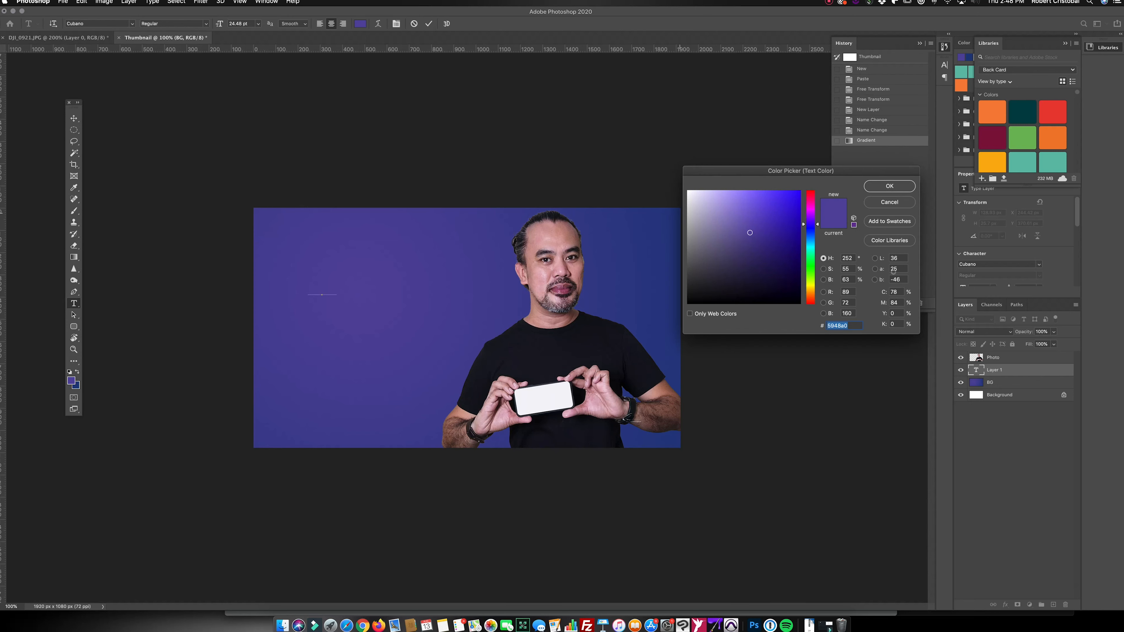
{"action": "type", "text": "ffffff"}
{"action": "left_click", "coordinate": [889, 186]}
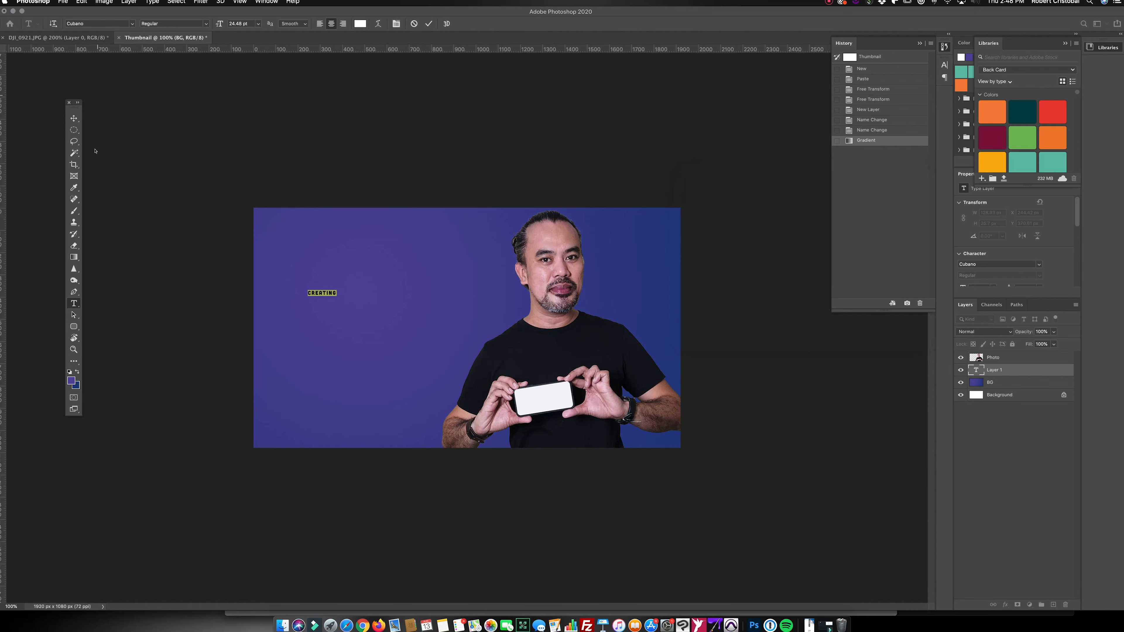
{"action": "key", "text": "super+Return"}
Scale the CREATING text up to about 120 pt and reposition it beside the man
{"action": "key", "text": "super+t"}
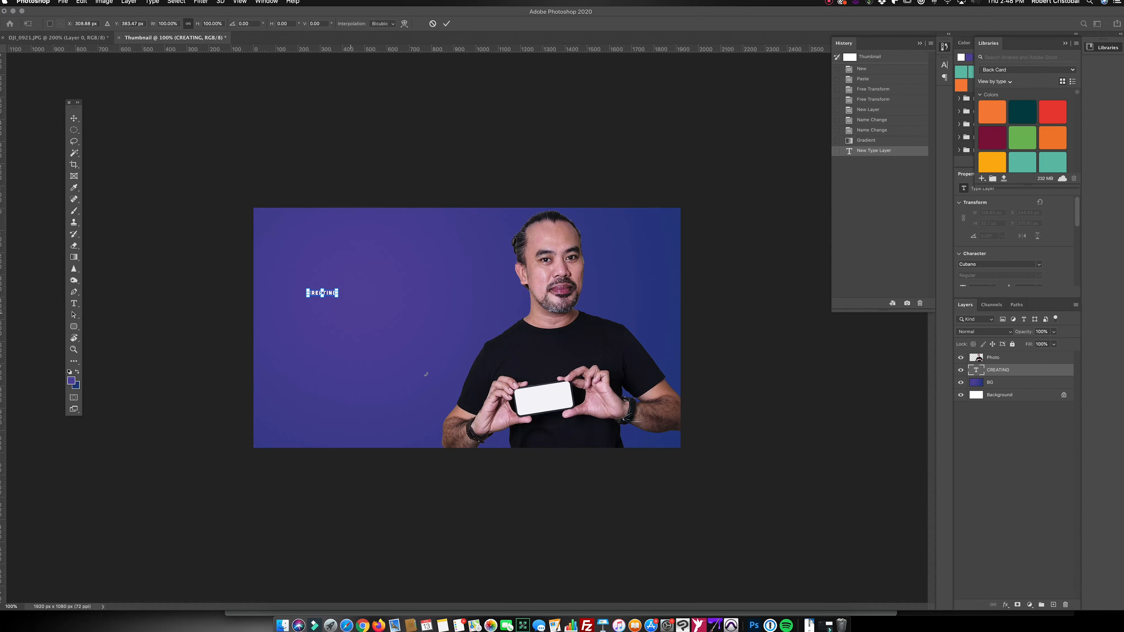
{"action": "left_click_drag", "start_coordinate": [421, 370], "coordinate": [551, 468]}
{"action": "left_click_drag", "start_coordinate": [541, 382], "coordinate": [535, 366]}
{"action": "key", "text": "Return"}
Change the font of the whole CREATING text to Bebas Neue Bold
{"action": "key", "text": "t"}
{"action": "left_click", "coordinate": [480, 358]}
{"action": "key", "text": "super+a"}
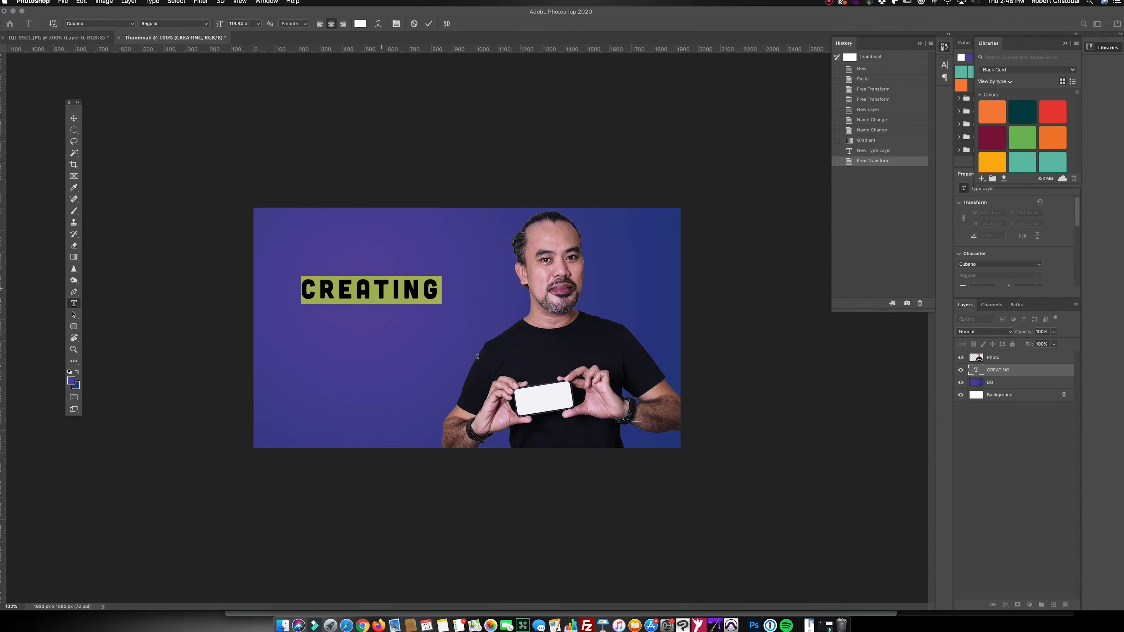
{"action": "left_click", "coordinate": [139, 29]}
{"action": "type", "text": "BEBA"}
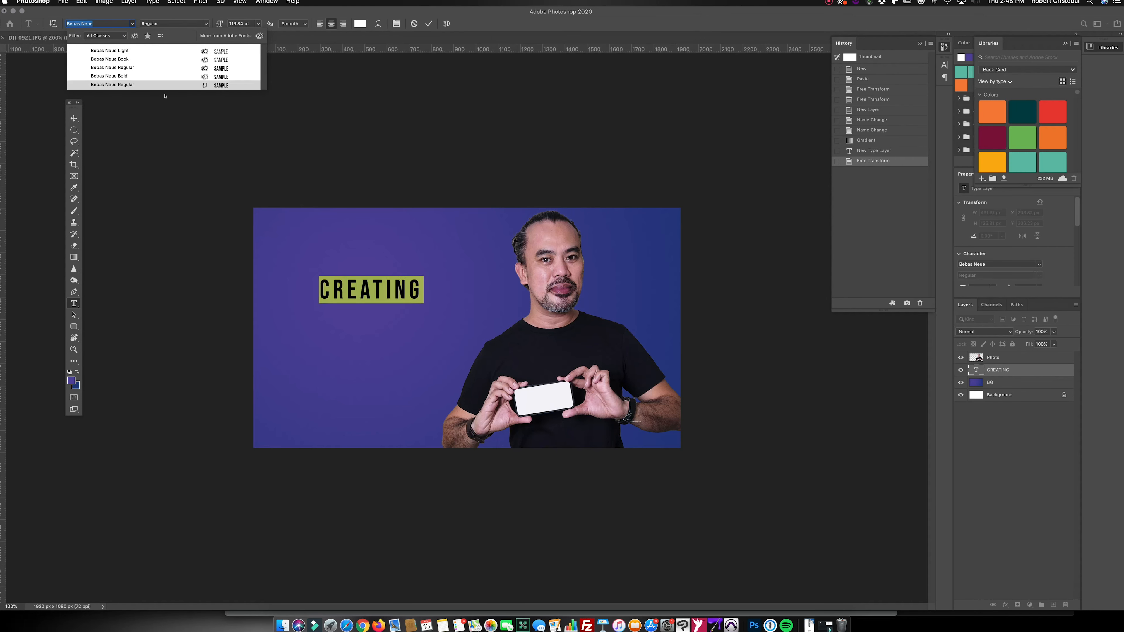
{"action": "key", "text": "Return"}
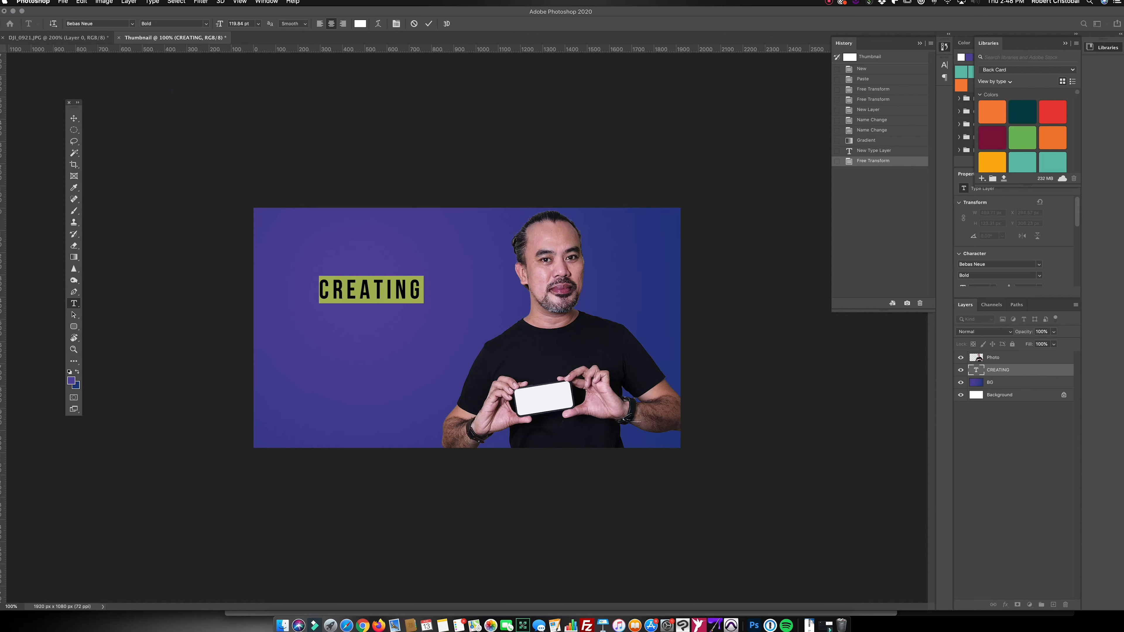
Set the tracking of the selected CREATING text to 0 in its character properties
{"action": "left_click", "coordinate": [1102, 47]}
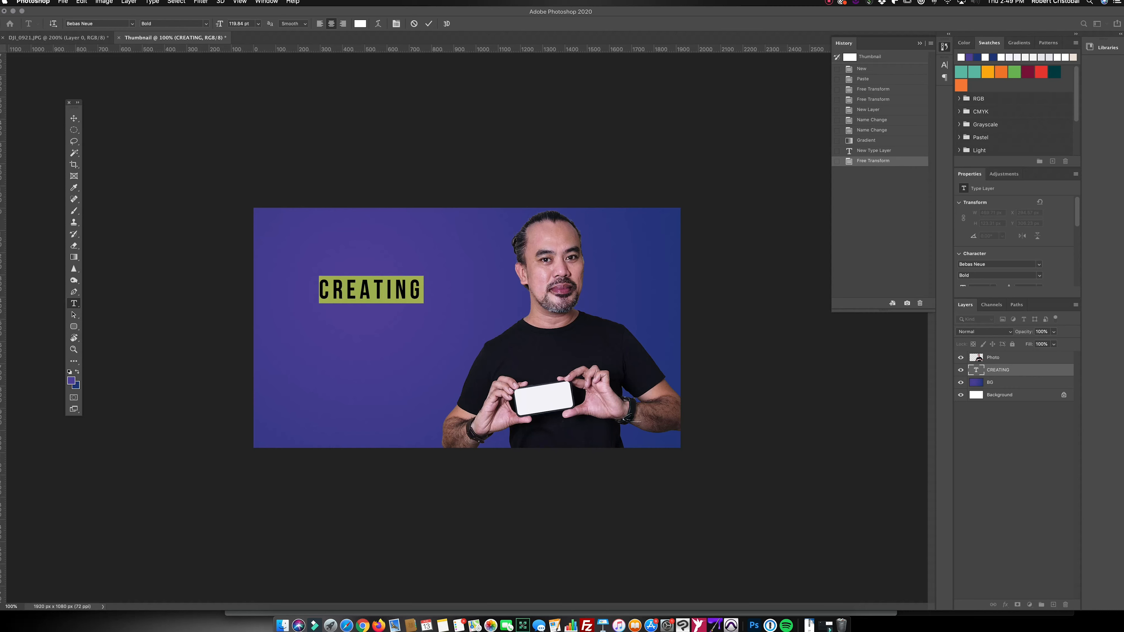
{"action": "scroll", "coordinate": [1014, 239], "scroll_direction": "down", "scroll_amount": 5}
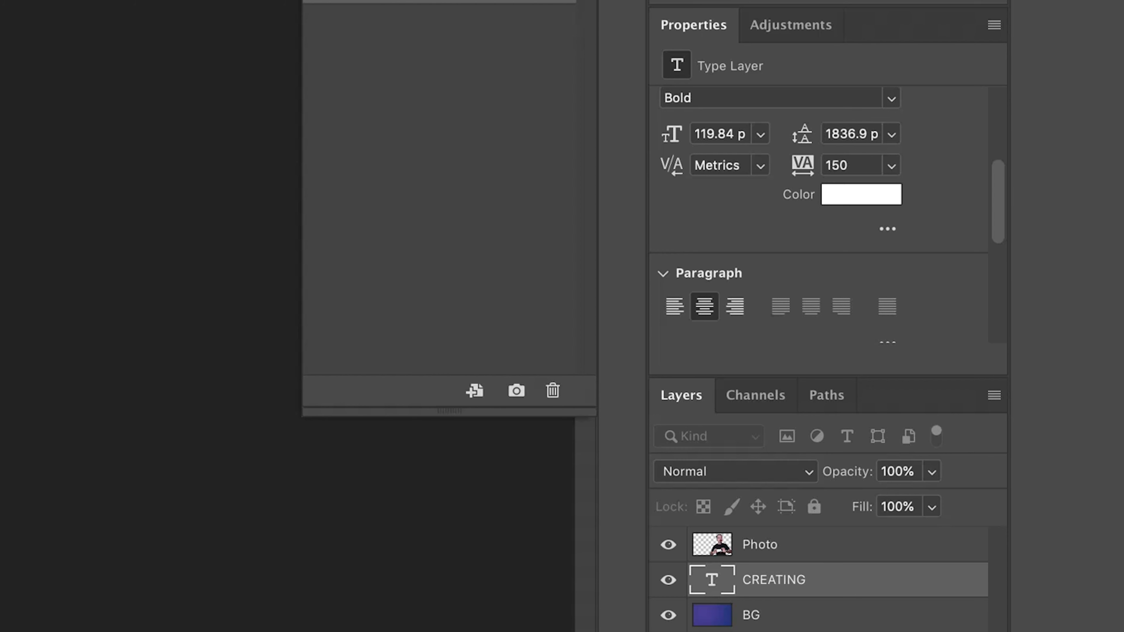
{"action": "scroll", "coordinate": [819, 214], "scroll_direction": "down", "scroll_amount": 6}
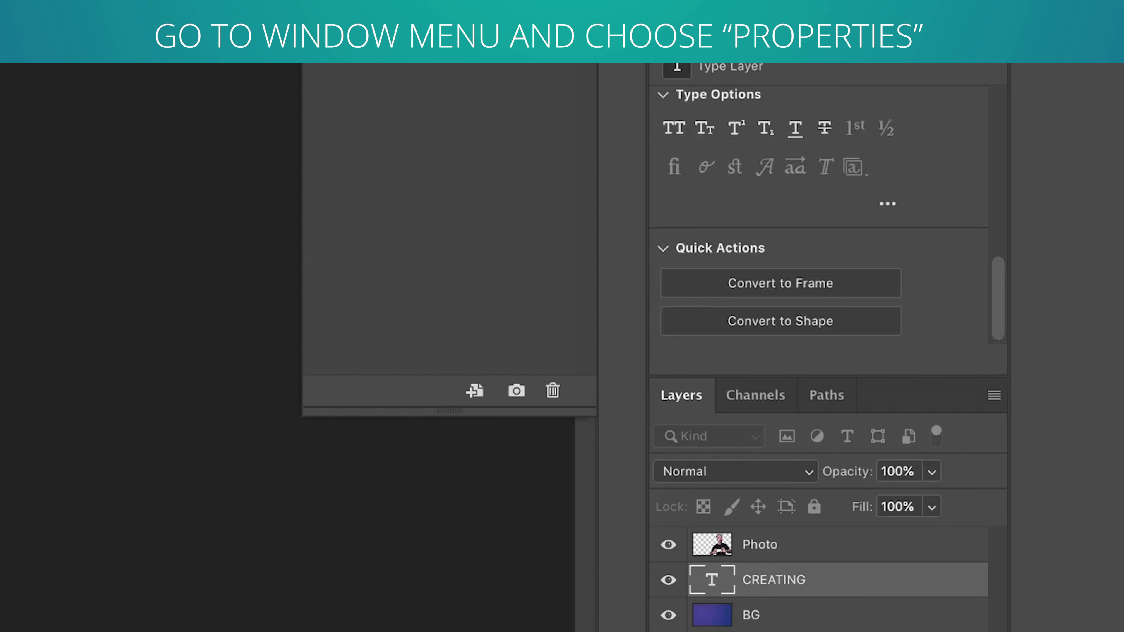
{"action": "scroll", "coordinate": [819, 215], "scroll_direction": "up", "scroll_amount": 6}
{"action": "scroll", "coordinate": [818, 212], "scroll_direction": "up", "scroll_amount": 2}
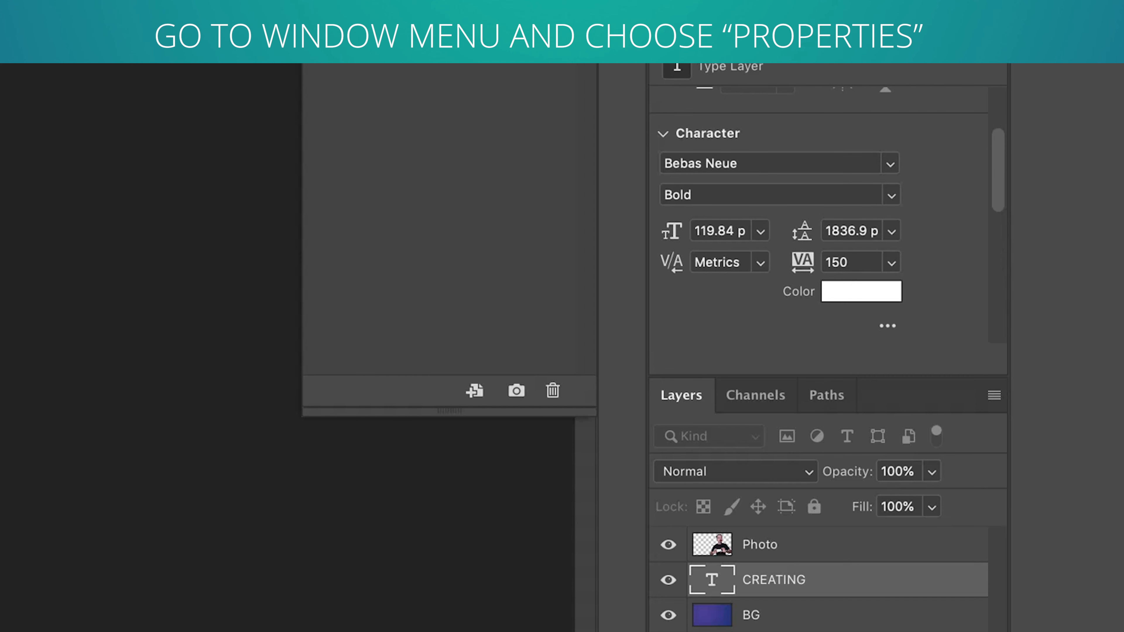
{"action": "left_click", "coordinate": [892, 262]}
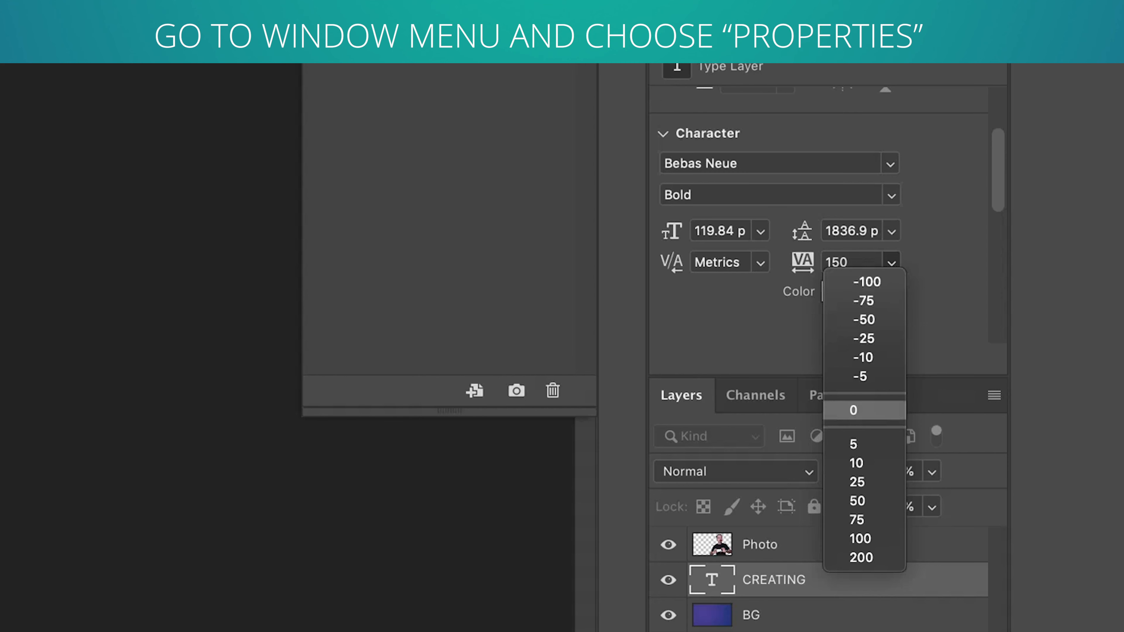
{"action": "left_click", "coordinate": [853, 410]}
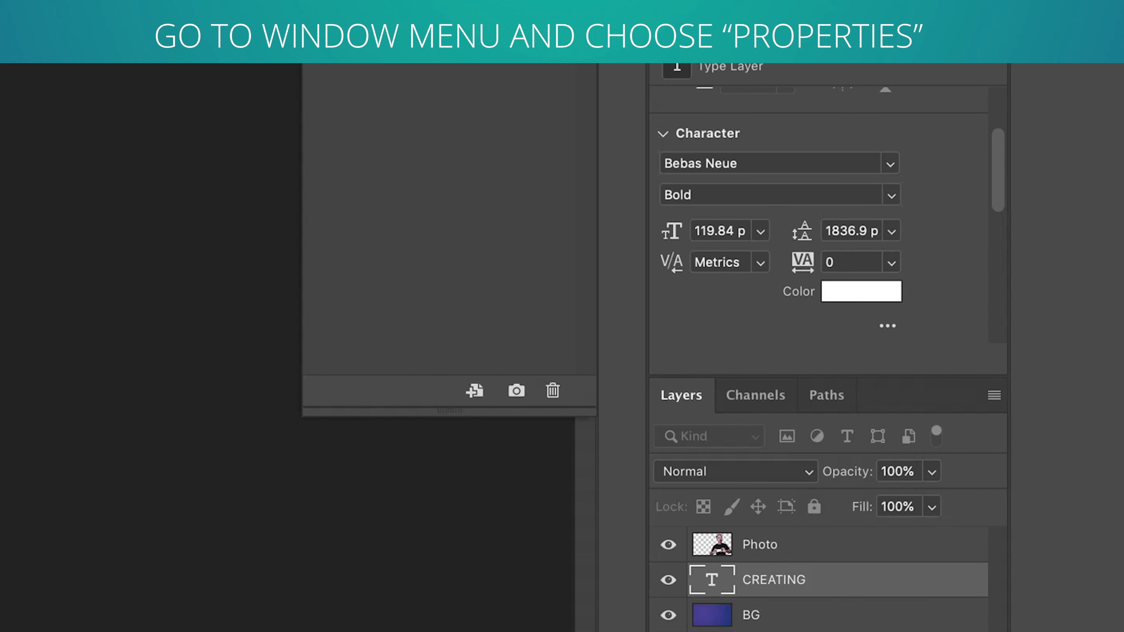
Set the tracking of the CREATING text to 10 and scale the text up to about 229 pt
{"action": "left_click", "coordinate": [892, 263]}
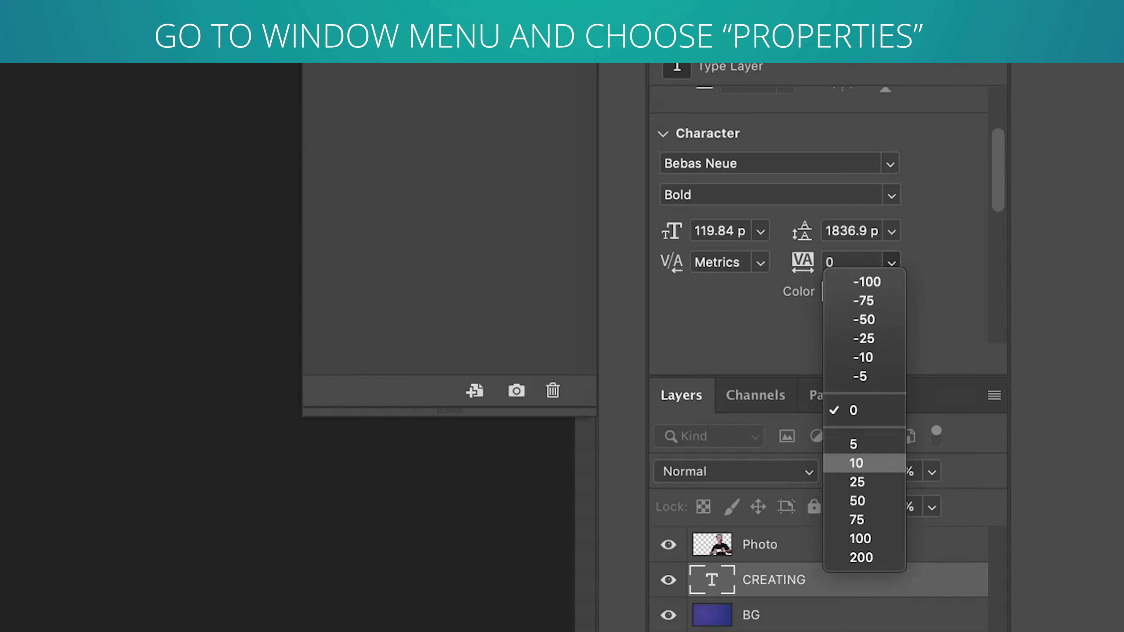
{"action": "left_click", "coordinate": [854, 464]}
{"action": "left_click", "coordinate": [74, 119]}
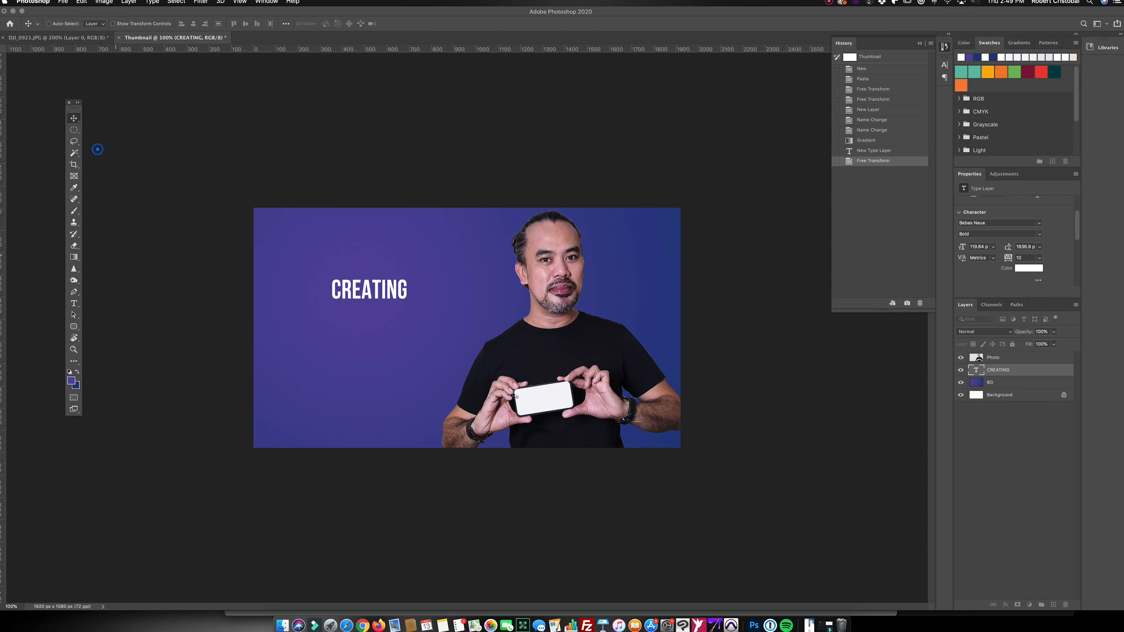
{"action": "key", "text": "super+t"}
{"action": "left_click_drag", "start_coordinate": [407, 275], "coordinate": [477, 258]}
{"action": "key", "text": "Return"}
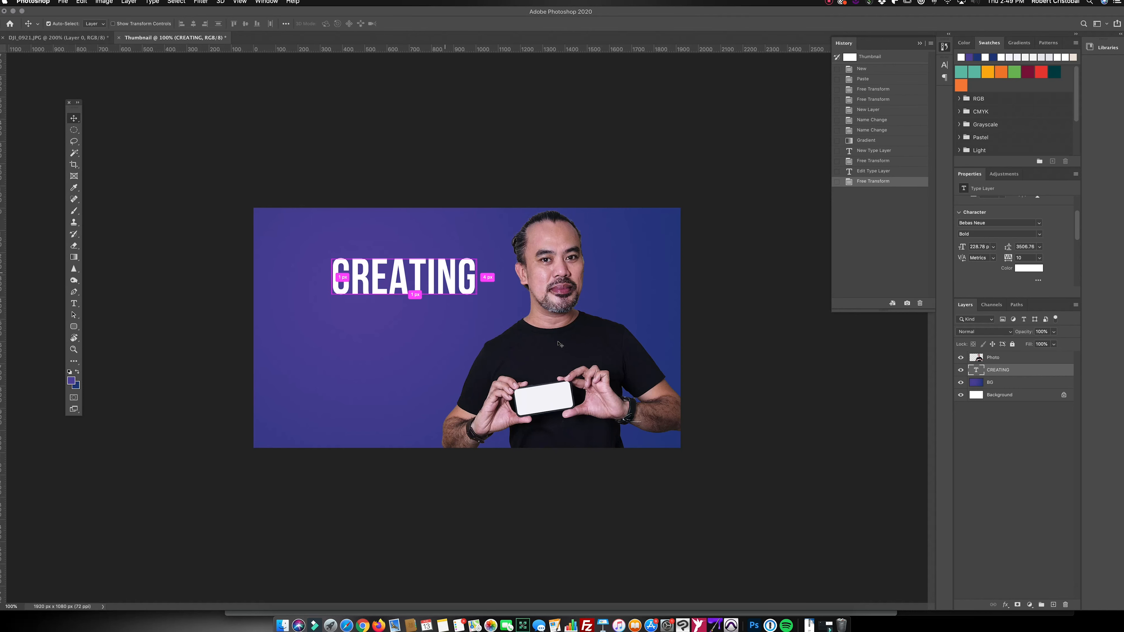
Duplicate the CREATING text, place the copy directly below the original and change its wording to THUMBNAILS
{"action": "key", "text": "super+j"}
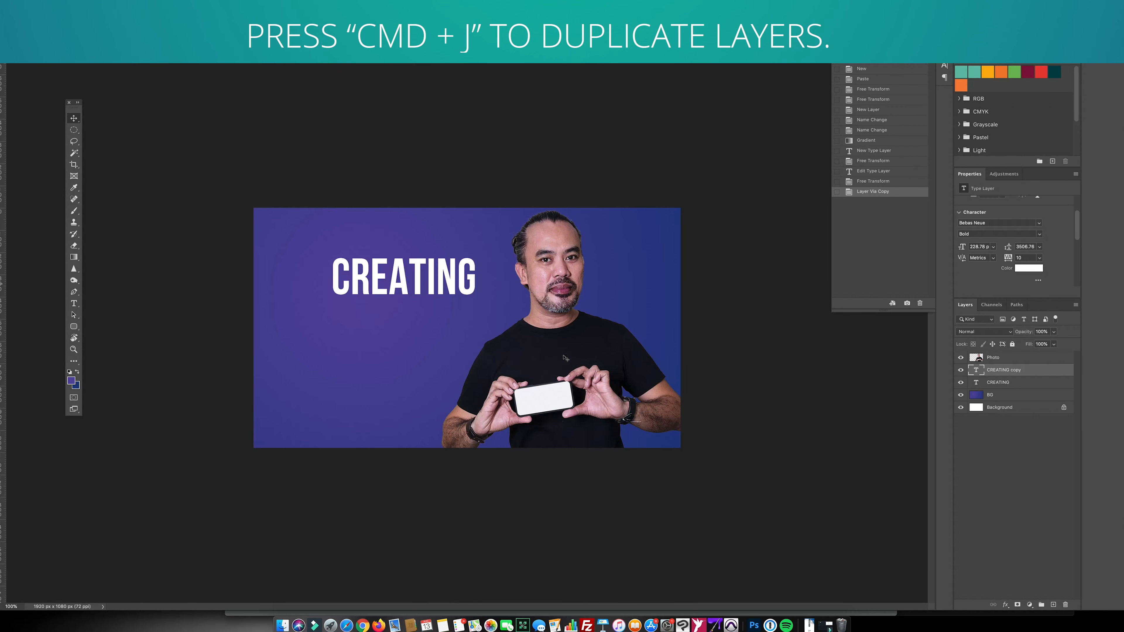
{"action": "left_click_drag", "start_coordinate": [564, 358], "coordinate": [551, 405]}
{"action": "key", "text": "Return"}
{"action": "type", "text": "T"}
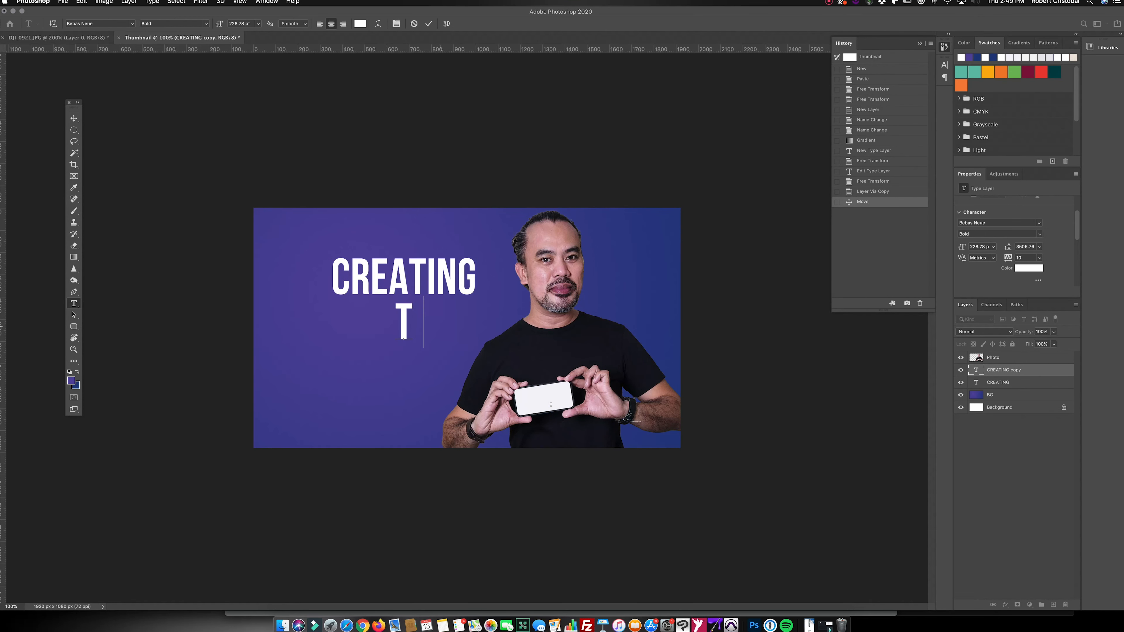
{"action": "type", "text": "HUMBNAILS"}
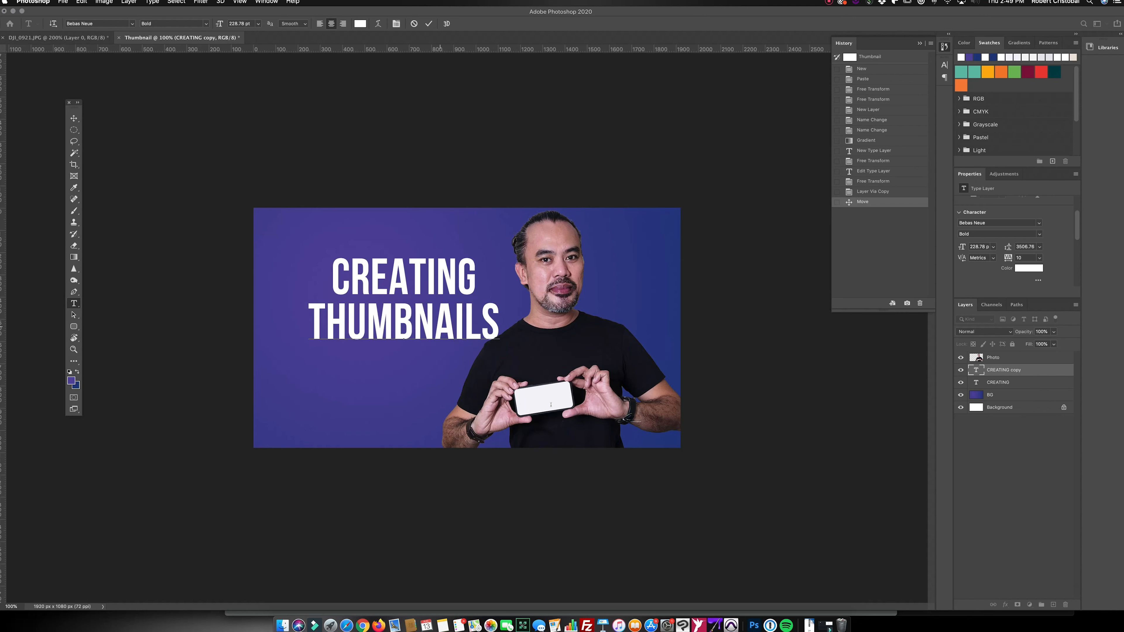
{"action": "left_click", "coordinate": [74, 118]}
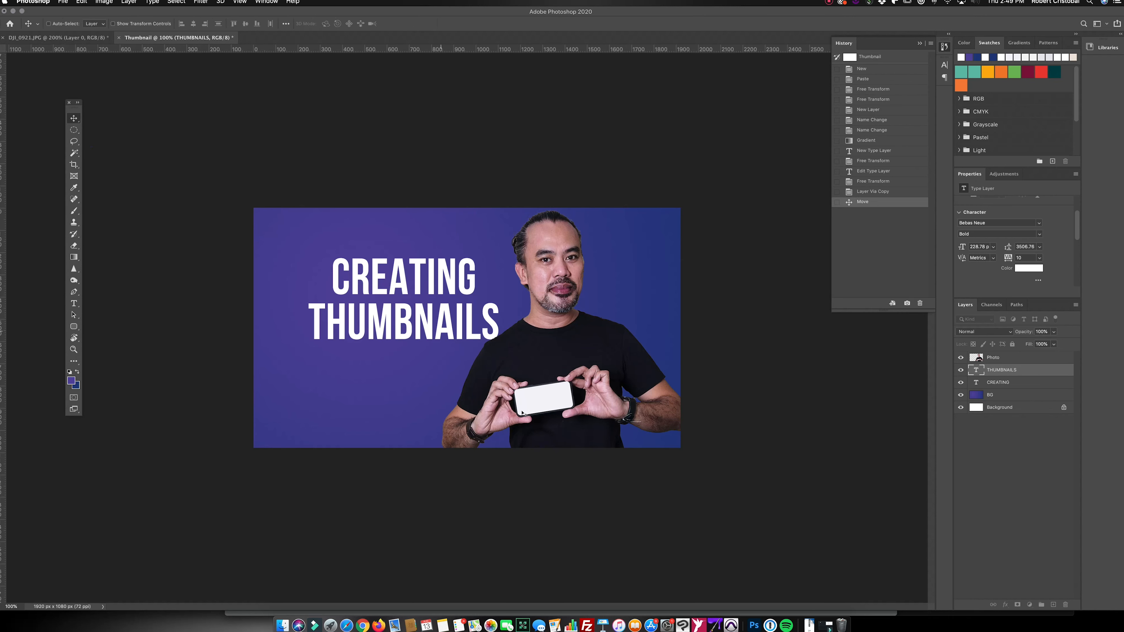
Align the left edge of THUMBNAILS with CREATING and shift both text lines slightly left, away from the man
{"action": "left_click_drag", "start_coordinate": [521, 411], "coordinate": [549, 413]}
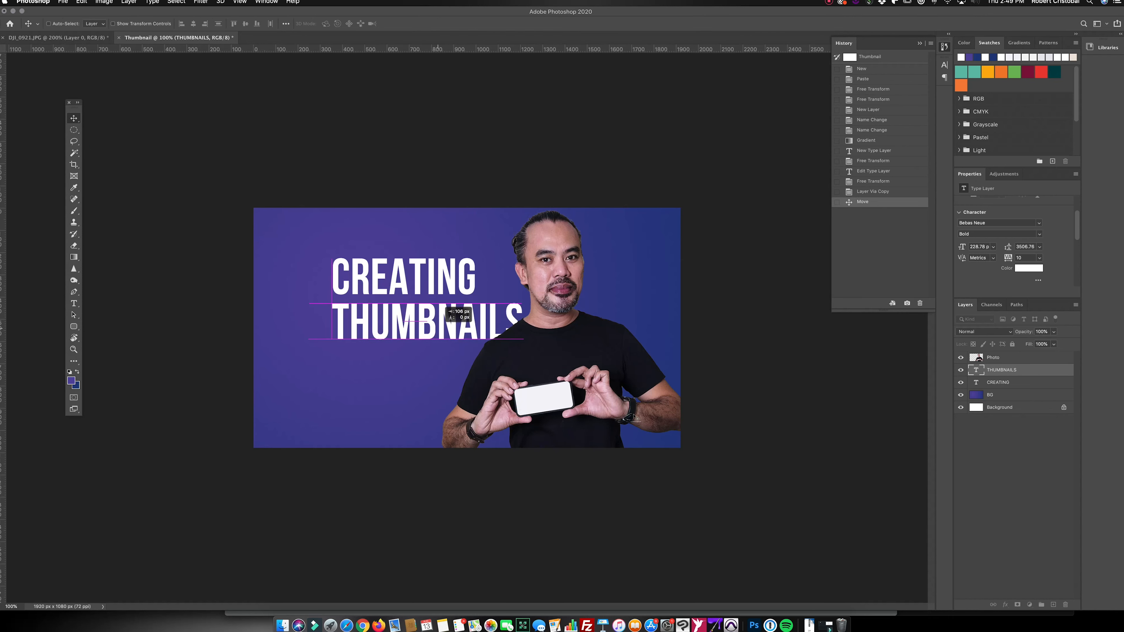
{"action": "left_click_drag", "start_coordinate": [634, 417], "coordinate": [633, 420]}
{"action": "left_click", "coordinate": [998, 382], "text": "shift"}
{"action": "left_click_drag", "start_coordinate": [551, 403], "coordinate": [532, 402]}
Add a new empty layer directly above the BG layer and name it BOX
{"action": "left_click", "coordinate": [998, 382]}
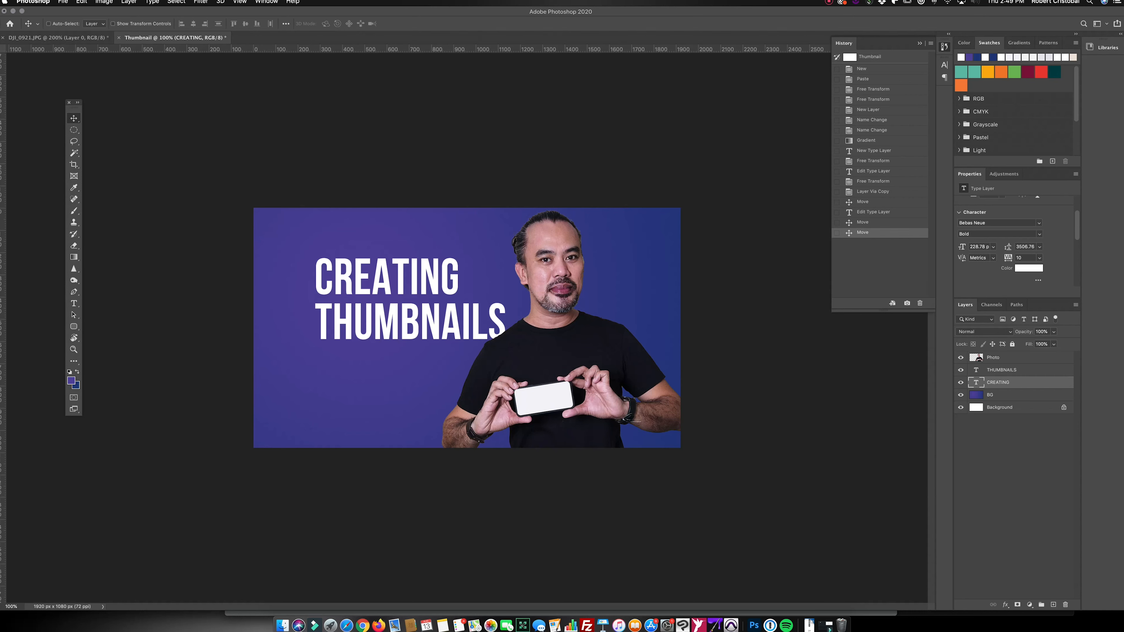
{"action": "left_click", "coordinate": [989, 394]}
{"action": "left_click", "coordinate": [1053, 605]}
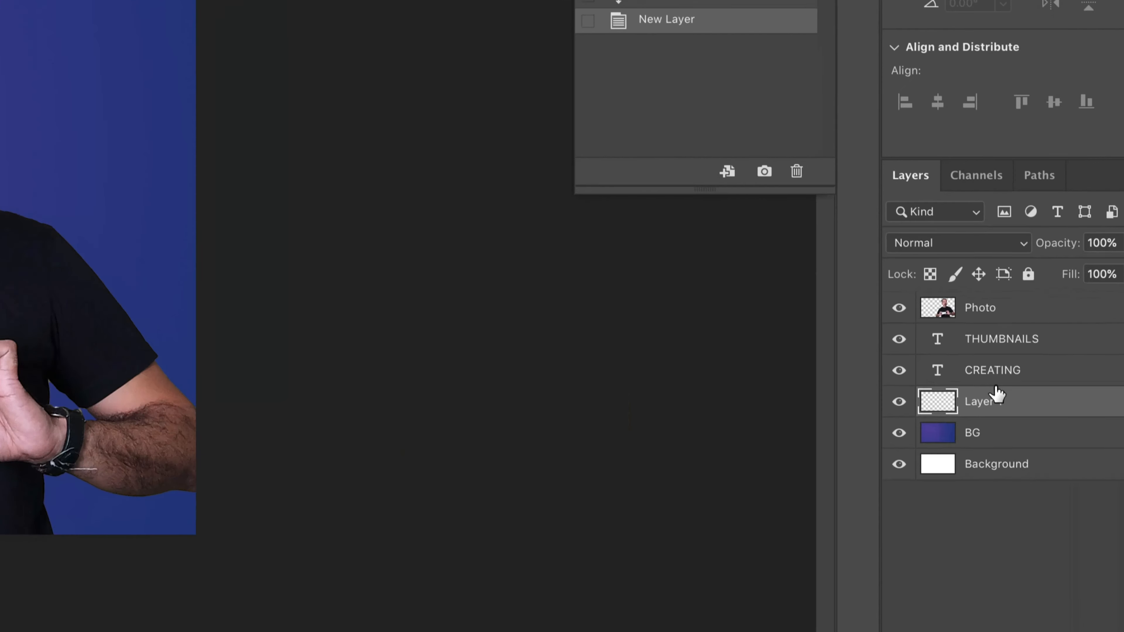
{"action": "double_click", "coordinate": [980, 401]}
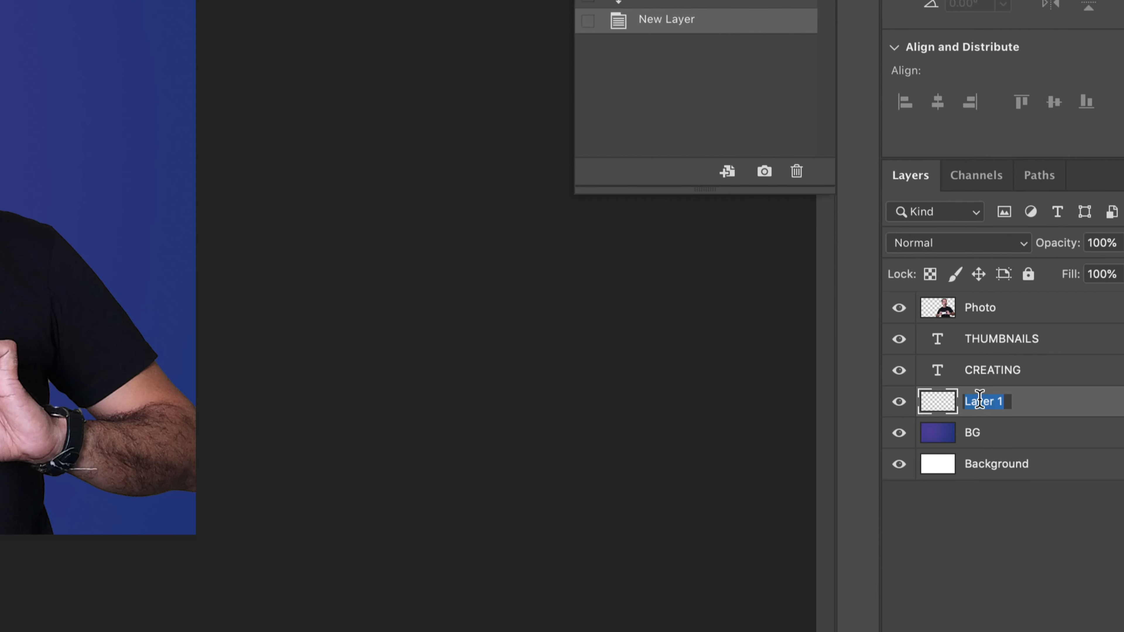
{"action": "type", "text": "BOX"}
{"action": "key", "text": "Return"}
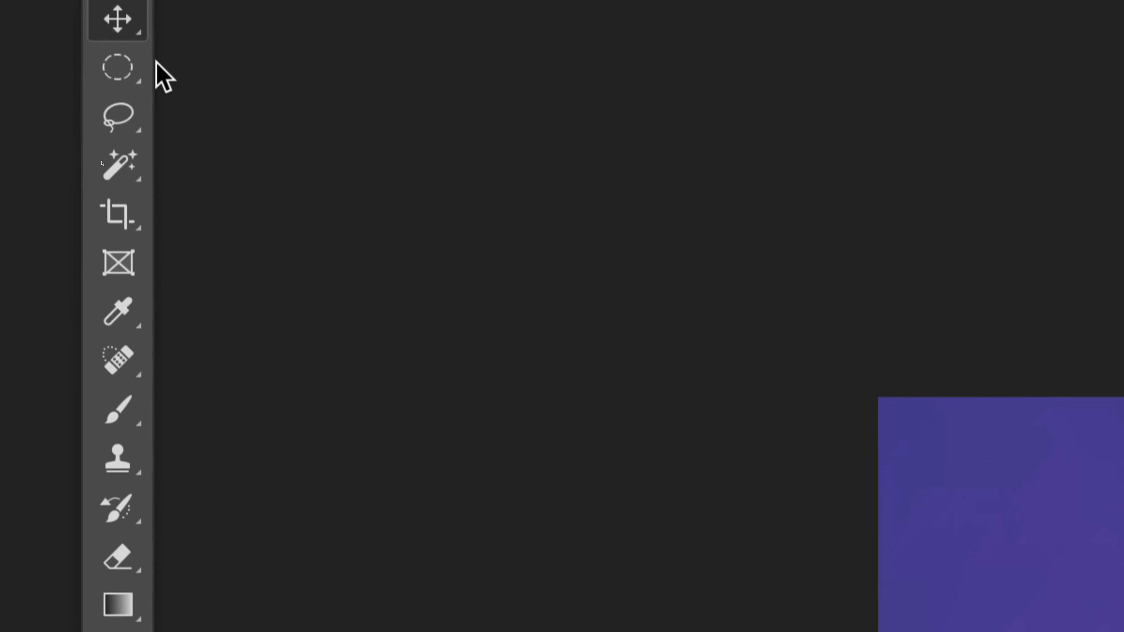
Draw a rectangular marquee selection about 1050 by 216 px around the word THUMBNAILS, redoing the first attempt
{"action": "left_click", "coordinate": [76, 130]}
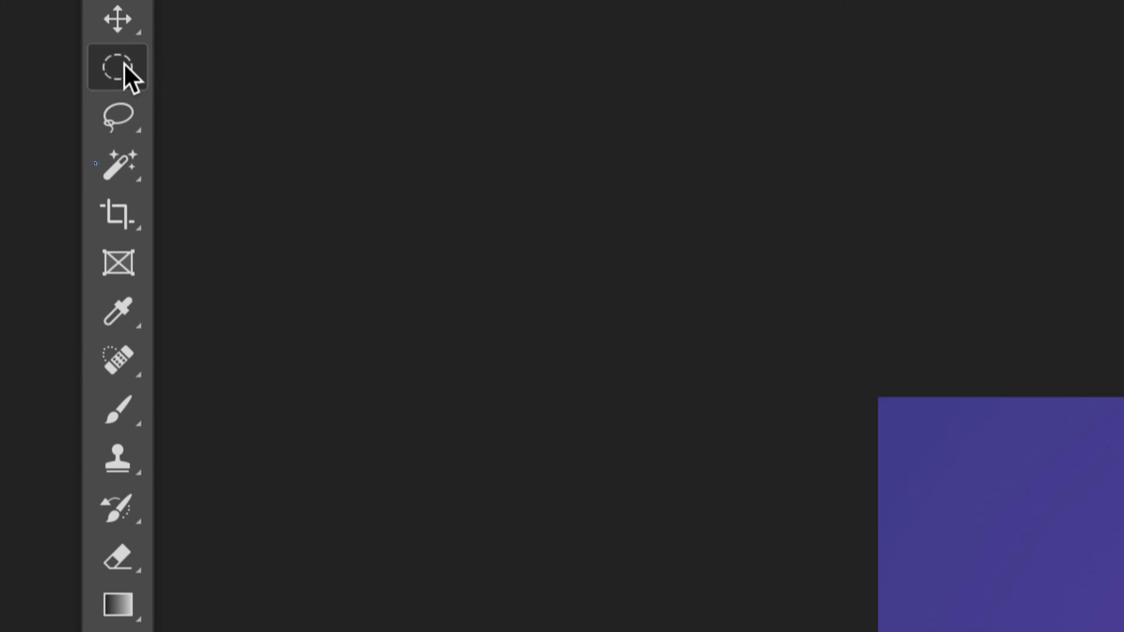
{"action": "right_click", "coordinate": [125, 66]}
{"action": "left_click", "coordinate": [191, 63]}
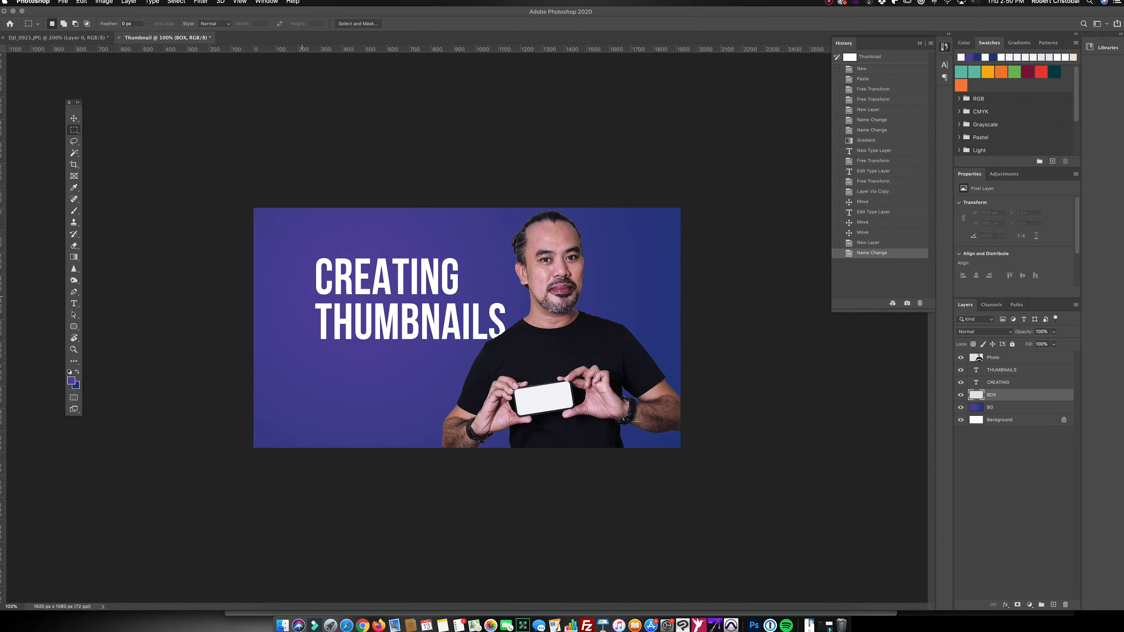
{"action": "left_click_drag", "start_coordinate": [302, 296], "coordinate": [531, 351]}
{"action": "key", "text": "super+d"}
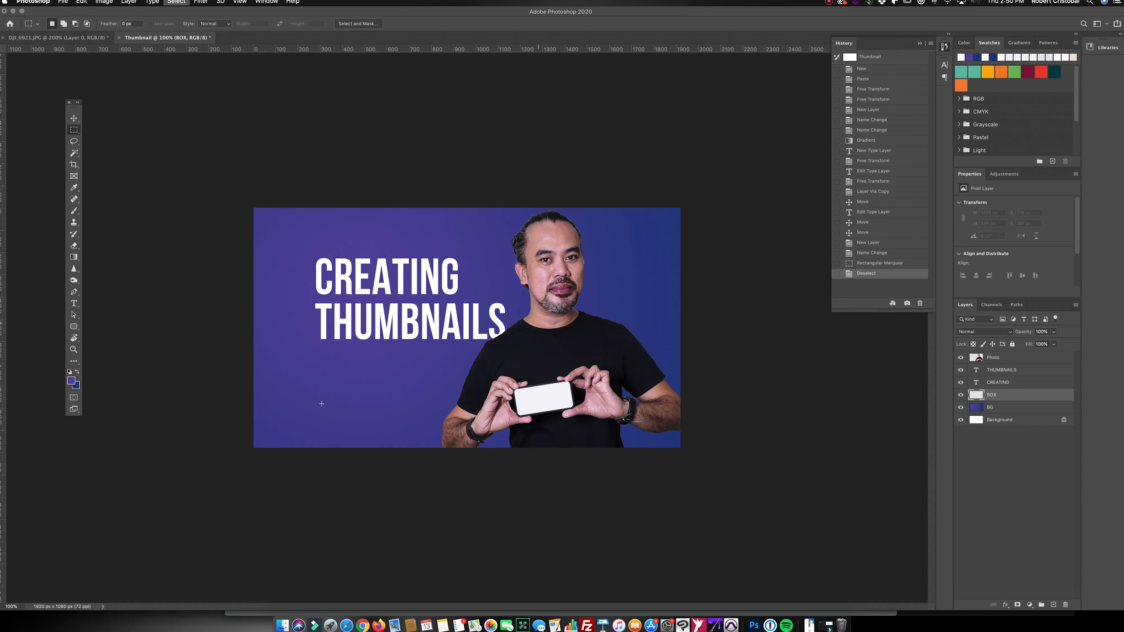
{"action": "left_click_drag", "start_coordinate": [308, 300], "coordinate": [542, 345]}
{"action": "left_click_drag", "start_coordinate": [541, 348], "coordinate": [541, 348]}
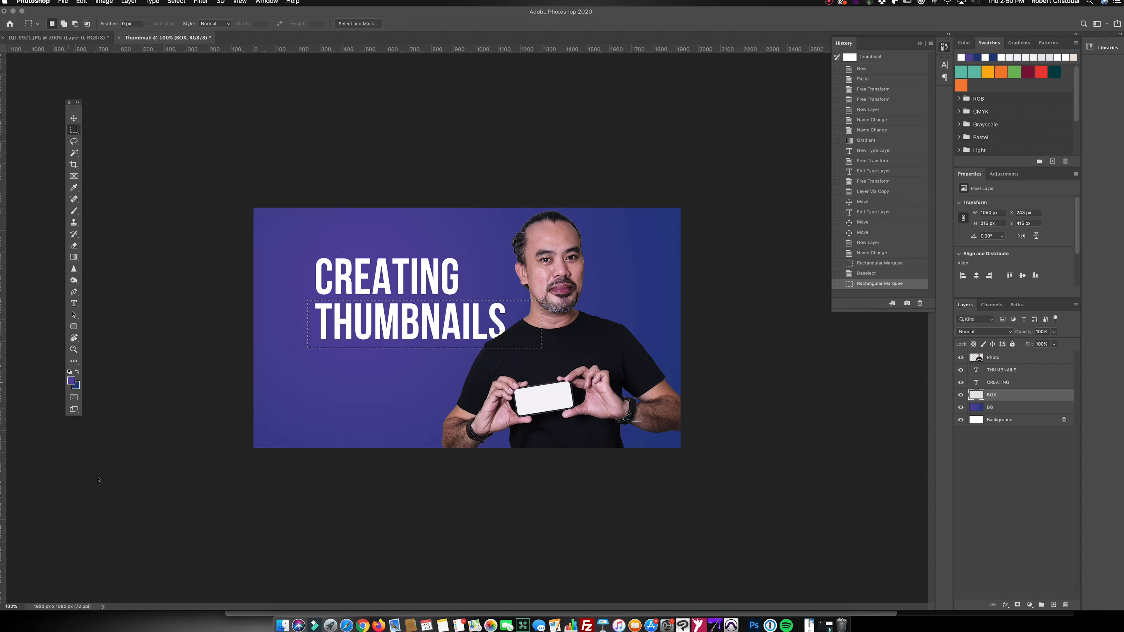
Set the foreground colour to orange, df4a08
{"action": "left_click", "coordinate": [72, 381]}
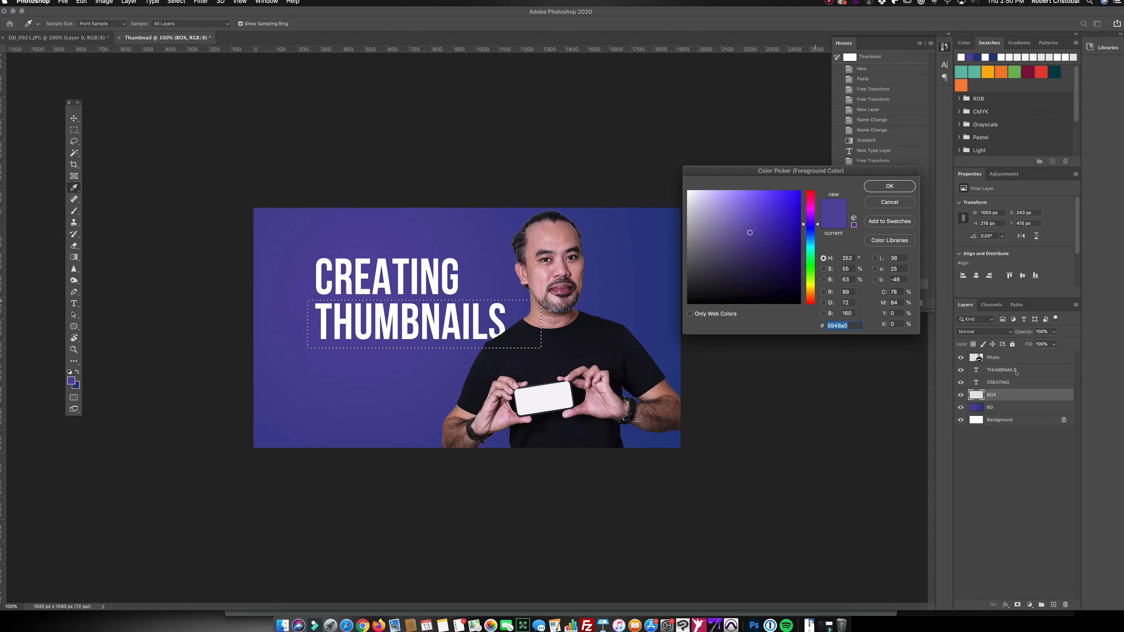
{"action": "left_click", "coordinate": [812, 298]}
{"action": "left_click", "coordinate": [796, 205]}
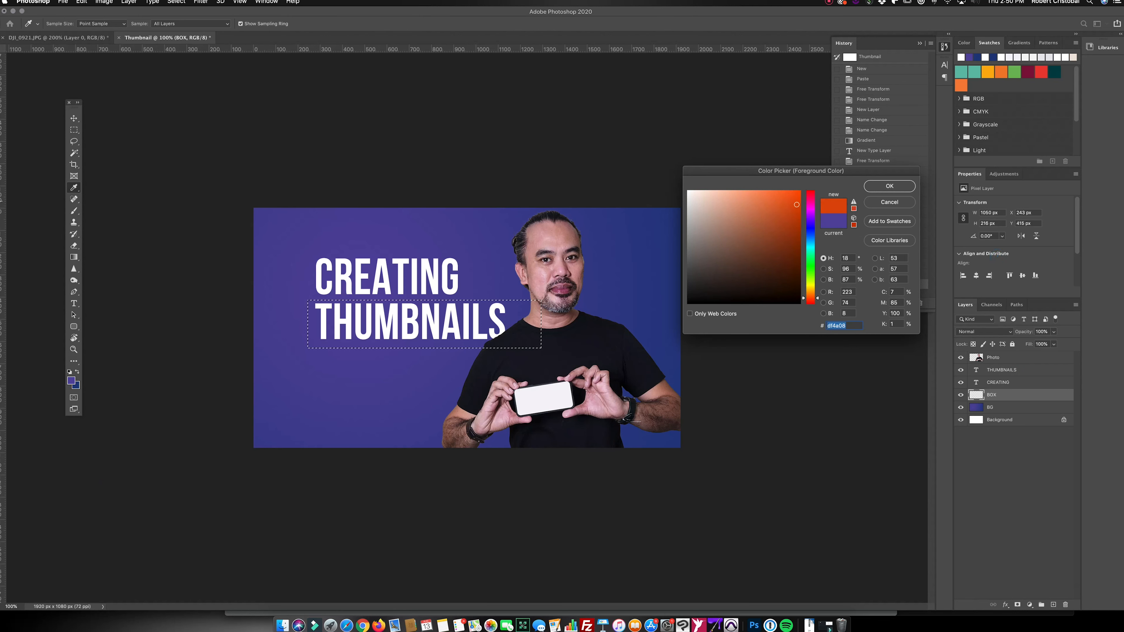
{"action": "key", "text": "Return"}
Fill the rectangular selection on the BOX layer with the orange foreground colour using the Paint Bucket, and deselect
{"action": "key", "text": "g"}
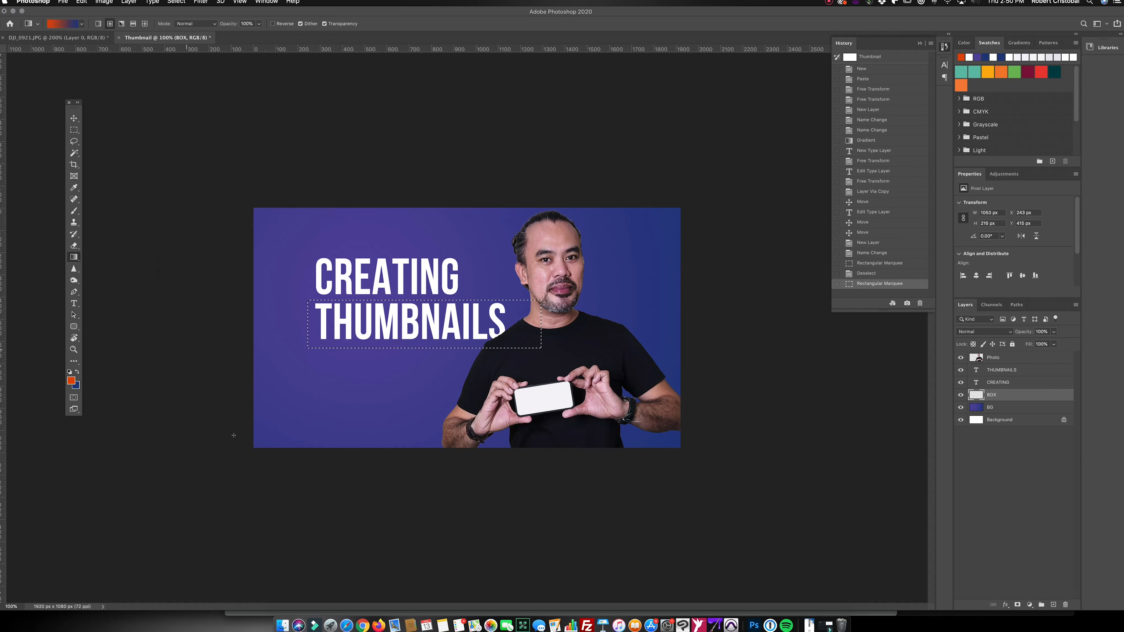
{"action": "left_click", "coordinate": [74, 256]}
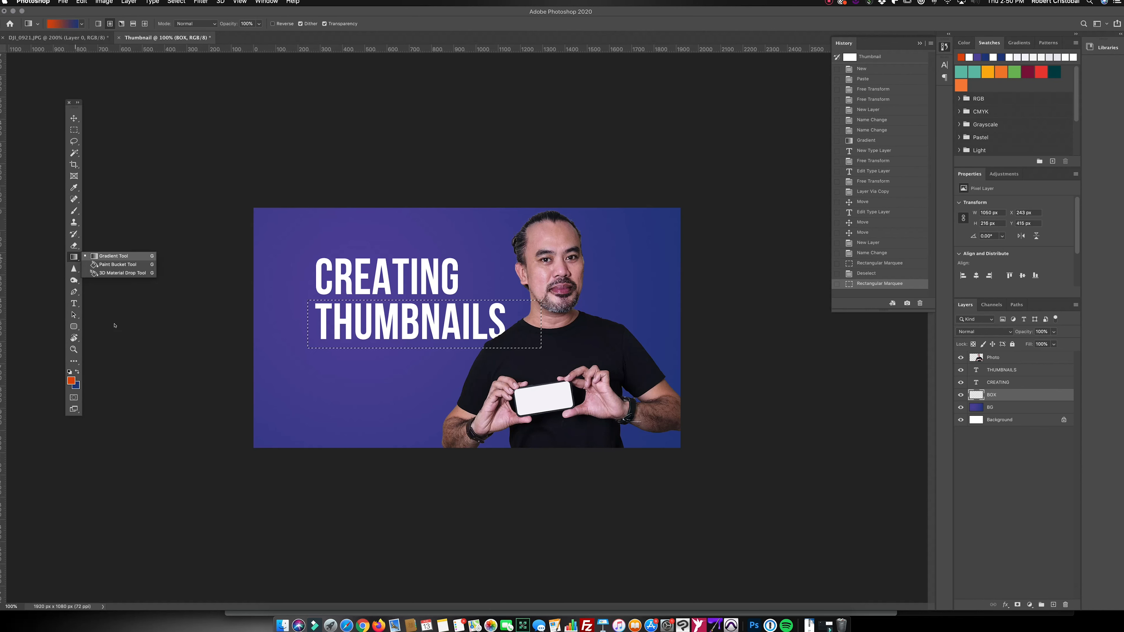
{"action": "left_click", "coordinate": [118, 265]}
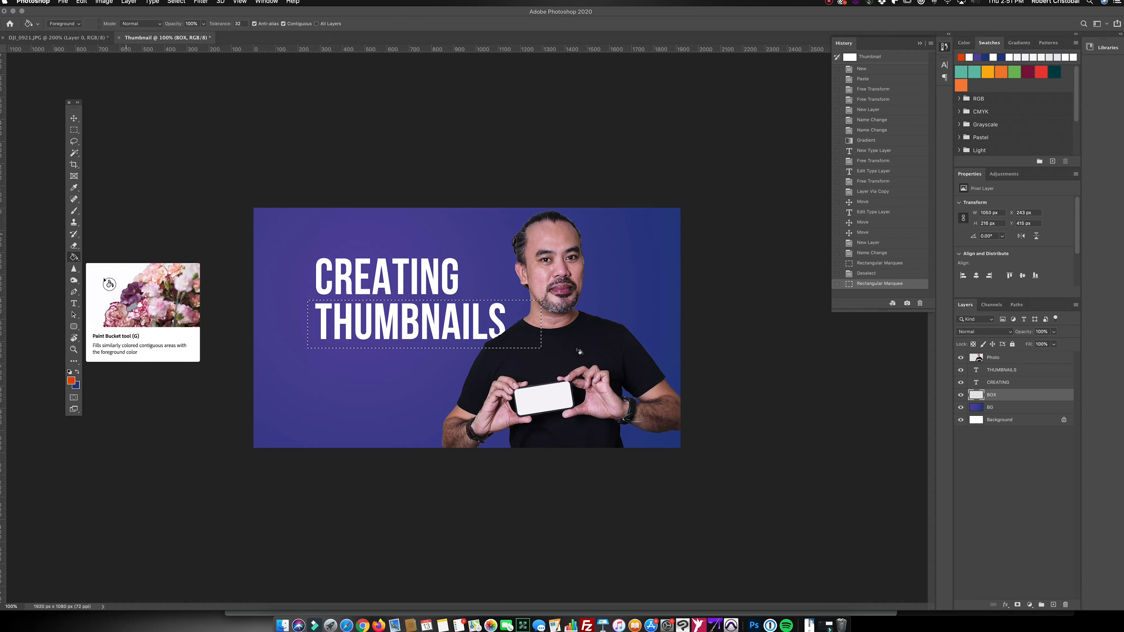
{"action": "left_click", "coordinate": [445, 399]}
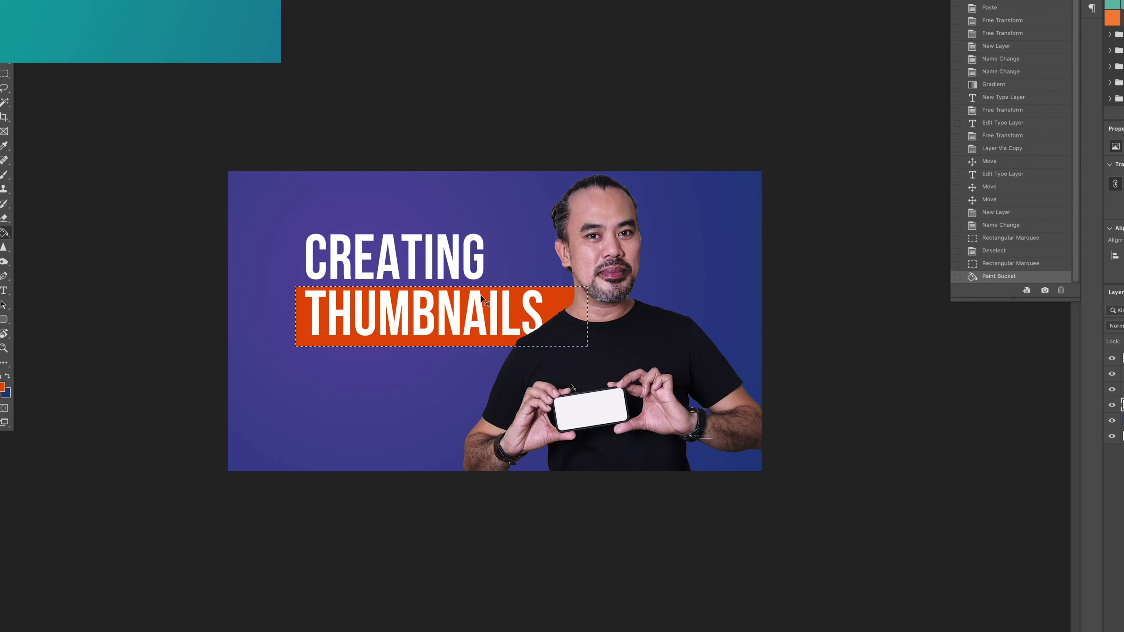
{"action": "key", "text": "super+d"}
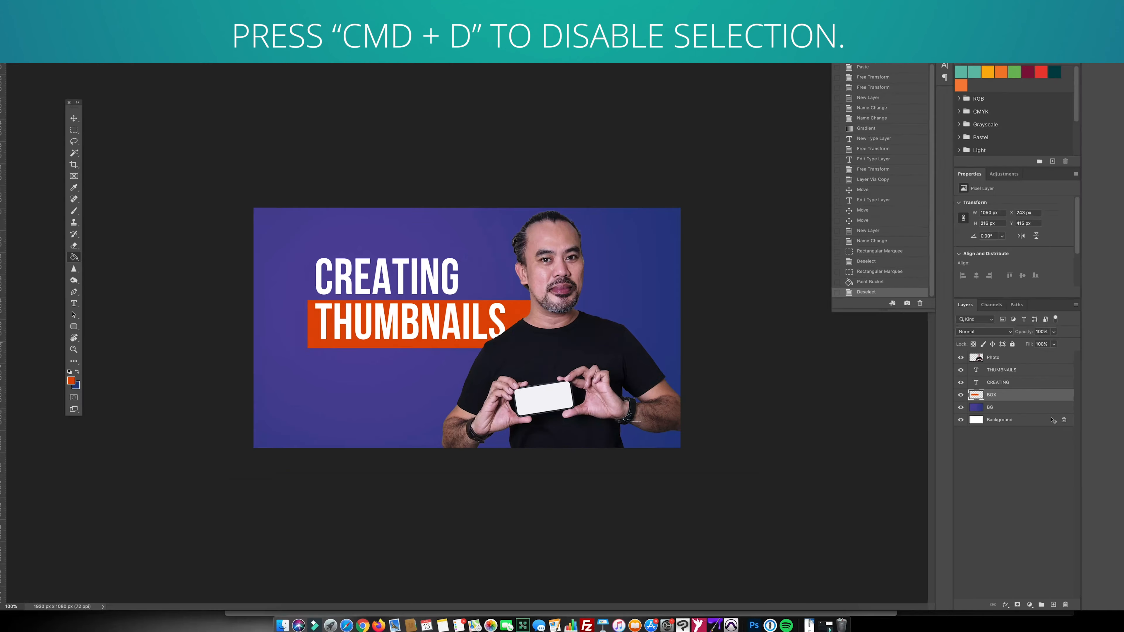
Transform the orange box to about 1043 by 199 px by pulling its bottom and left edges inward
{"action": "key", "text": "super+equal"}
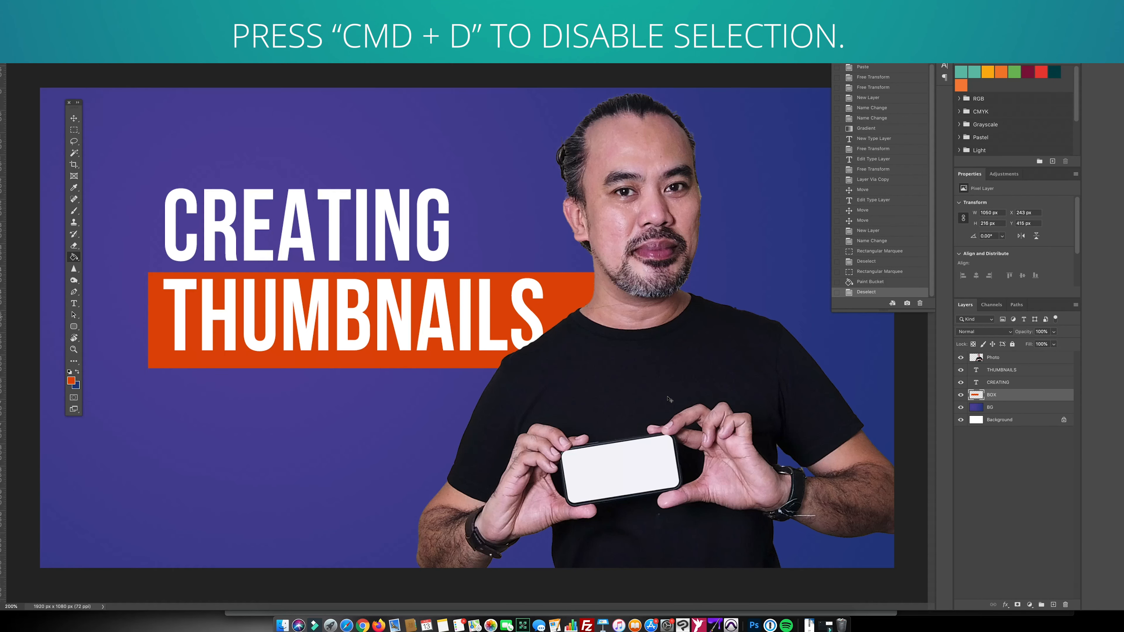
{"action": "key", "text": "v"}
{"action": "right_click", "coordinate": [470, 452]}
{"action": "left_click", "coordinate": [470, 452]}
{"action": "key", "text": "super+t"}
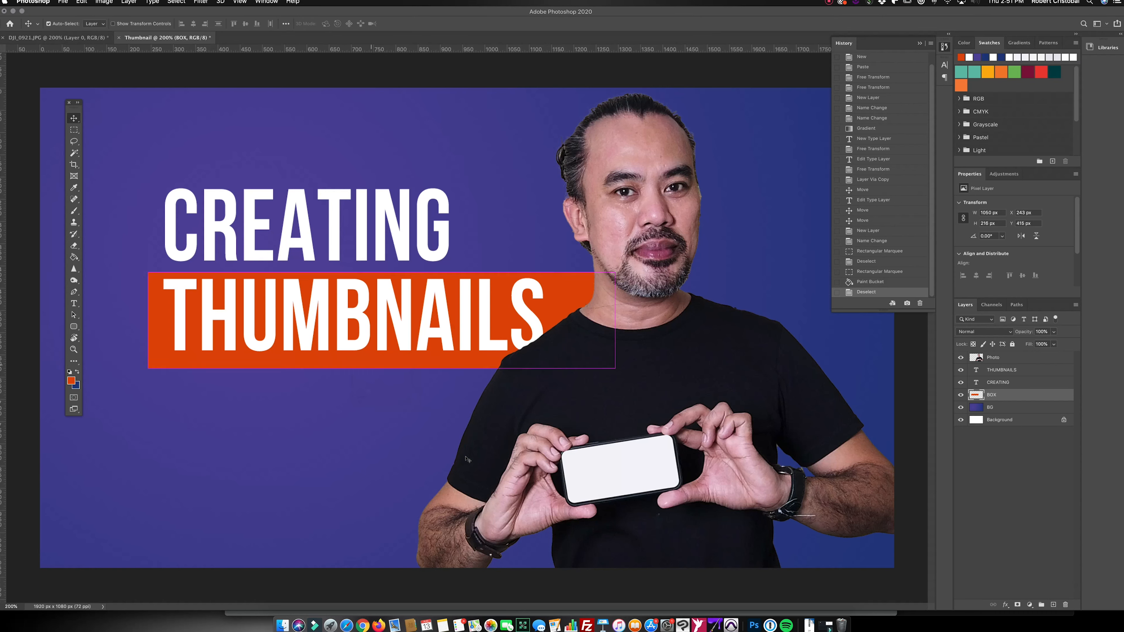
{"action": "left_click_drag", "start_coordinate": [477, 457], "coordinate": [478, 448]}
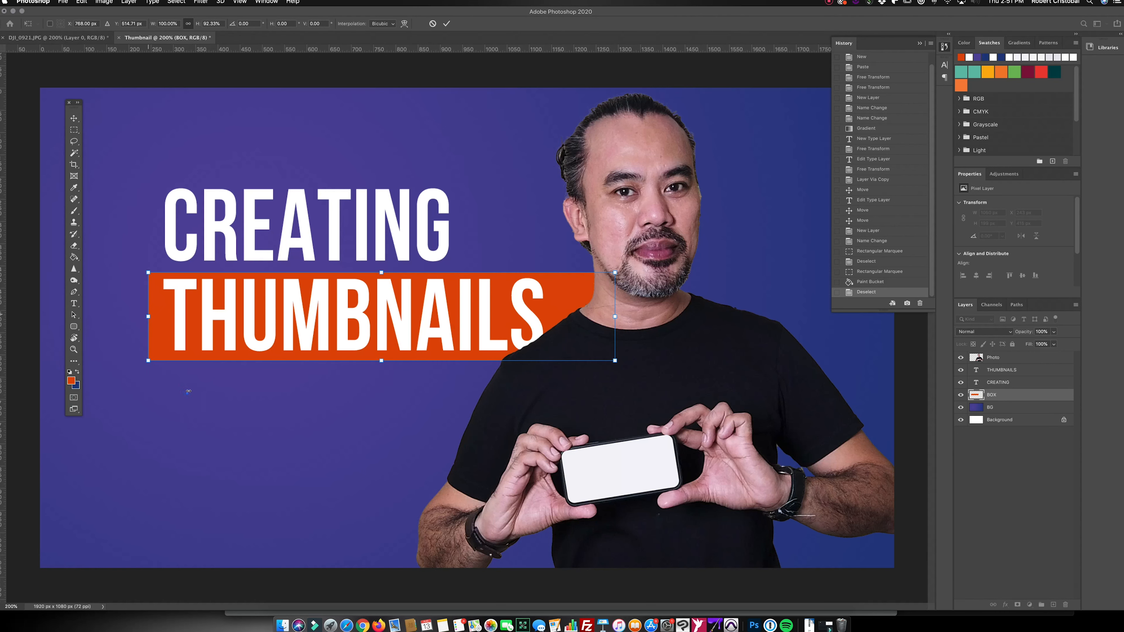
{"action": "left_click_drag", "start_coordinate": [148, 316], "coordinate": [151, 316]}
{"action": "key", "text": "Return"}
{"action": "key", "text": "super+minus"}
{"action": "key", "text": "super+minus"}
{"action": "key", "text": "super+plus"}
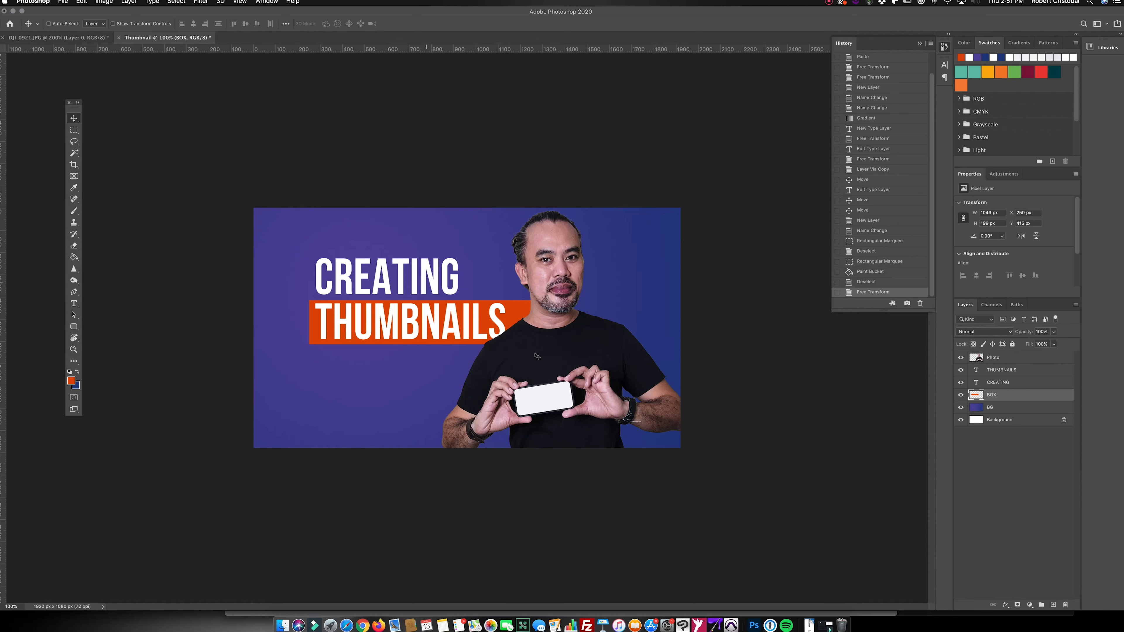
Duplicate the CREATING text layer
{"action": "left_click", "coordinate": [998, 383]}
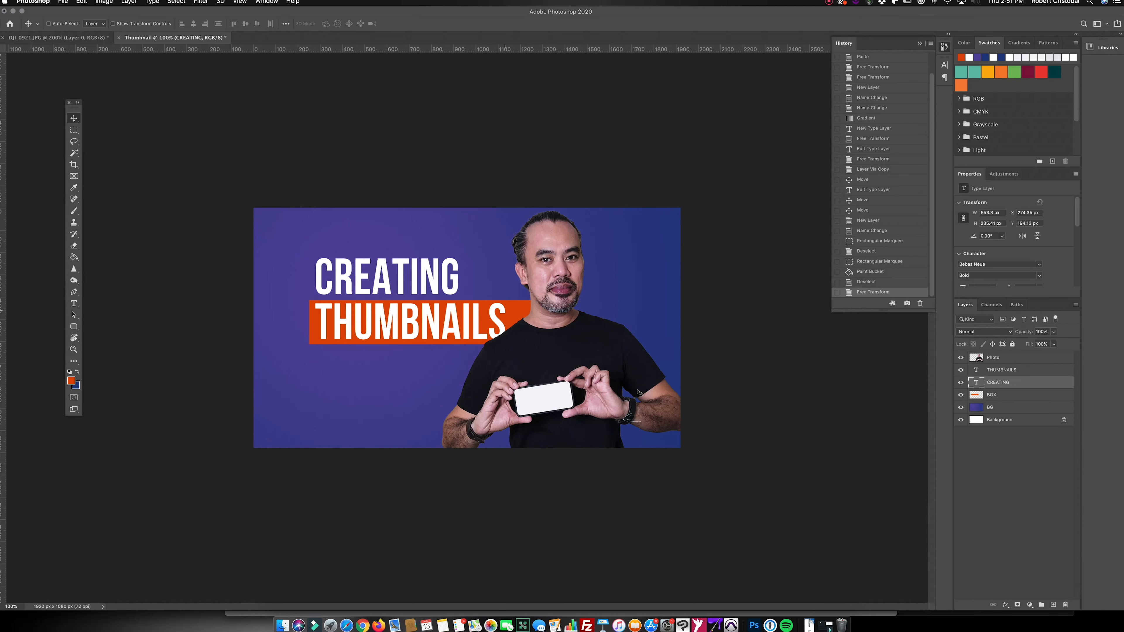
{"action": "key", "text": "super+j"}
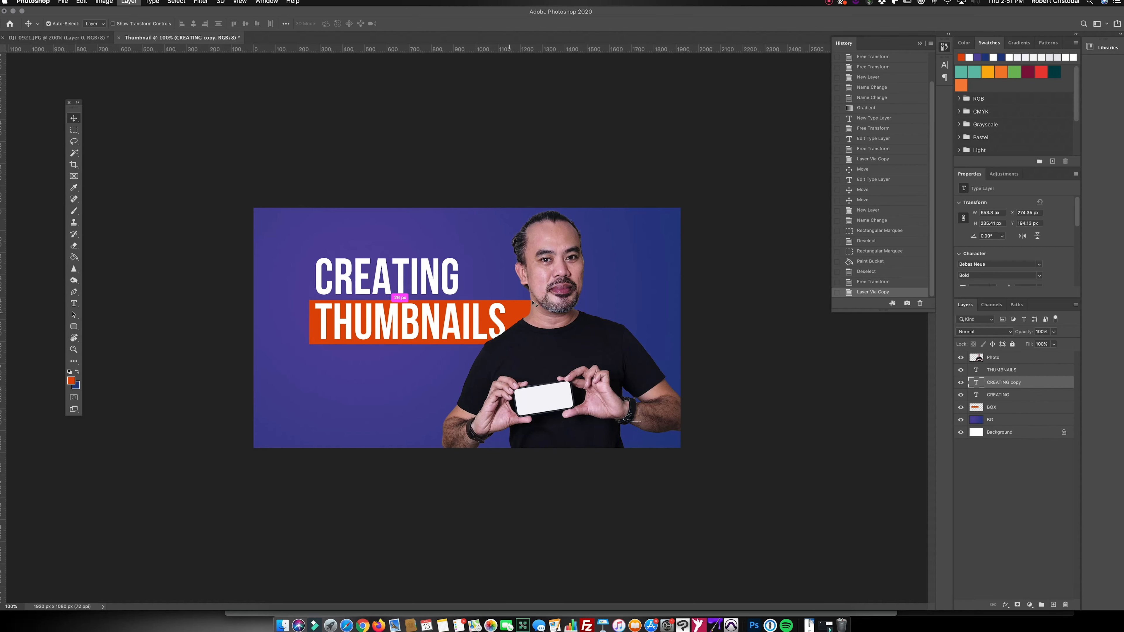
{"action": "left_click_drag", "start_coordinate": [539, 349], "coordinate": [543, 463]}
{"action": "key", "text": "t"}
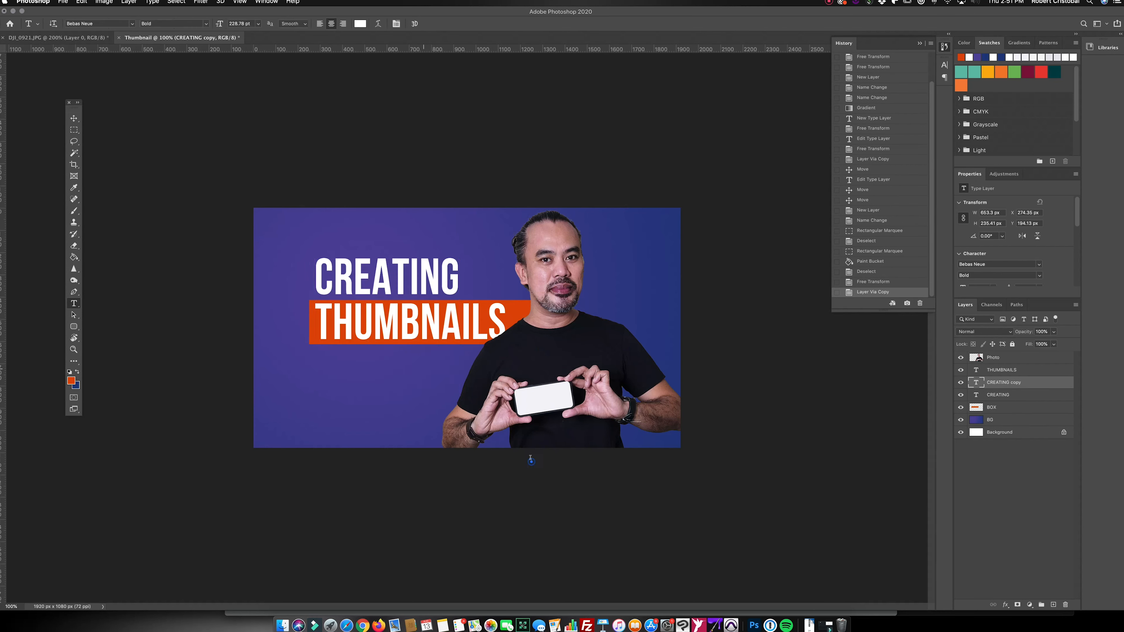
{"action": "left_click", "coordinate": [532, 461]}
{"action": "left_click", "coordinate": [74, 118]}
{"action": "key", "text": "super+z"}
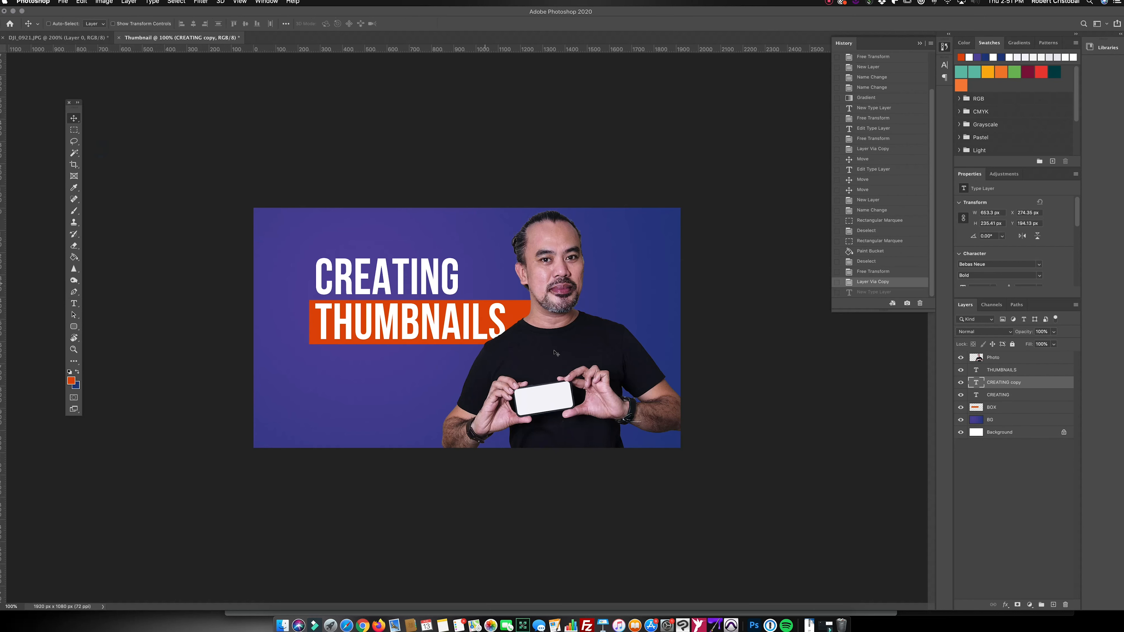
Move the copied CREATING text below the orange box and replace its wording with THAT CONVERY
{"action": "left_click_drag", "start_coordinate": [571, 358], "coordinate": [574, 472]}
{"action": "key", "text": "t"}
{"action": "key", "text": "Return"}
{"action": "type", "text": "THAT CONVERT"}
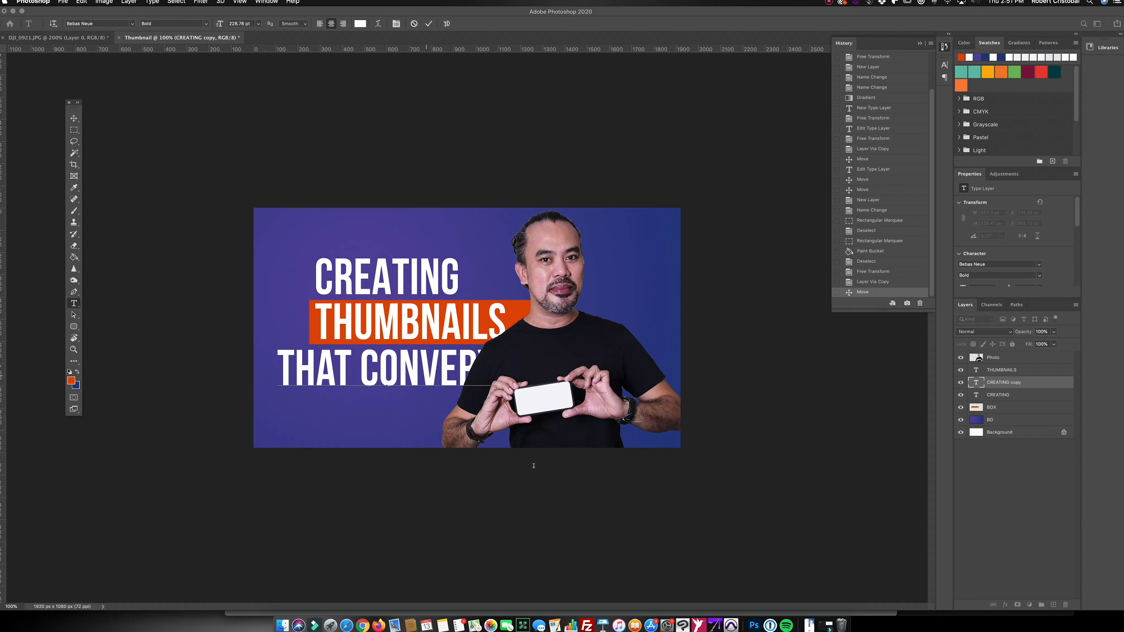
{"action": "key", "text": "super+Return"}
Scale the third text line down to about 152 pt beneath the orange box
{"action": "key", "text": "super+t"}
{"action": "left_click_drag", "start_coordinate": [497, 394], "coordinate": [425, 366]}
{"action": "key", "text": "Return"}
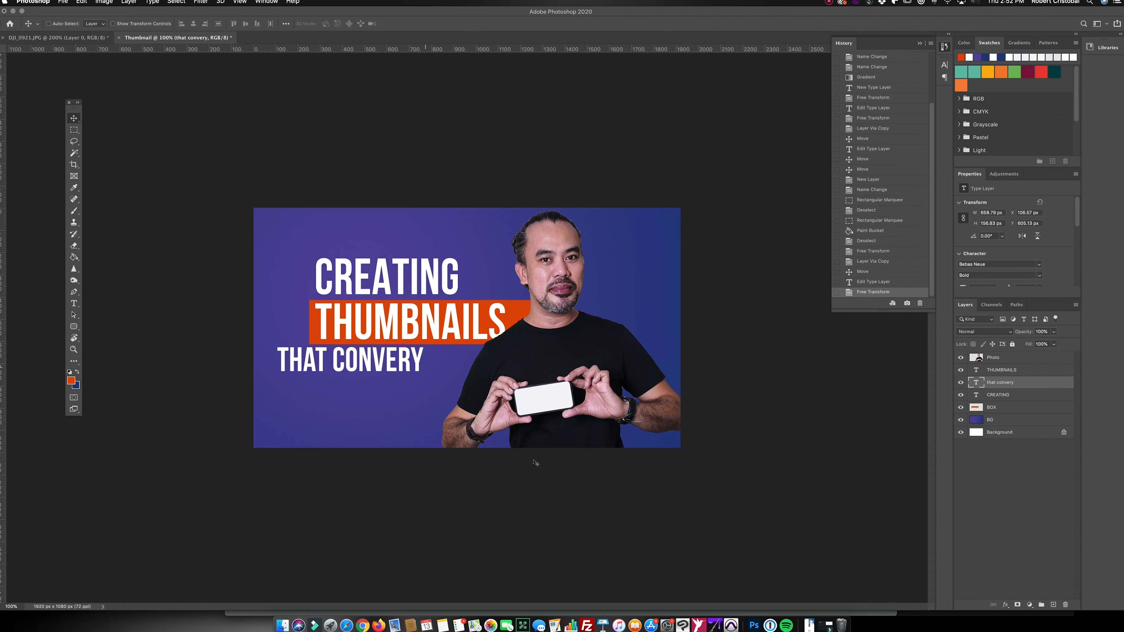
Replace the final Y of the third text line with a T so it reads THAT CONVERT
{"action": "key", "text": "t"}
{"action": "left_click_drag", "start_coordinate": [412, 365], "coordinate": [446, 366]}
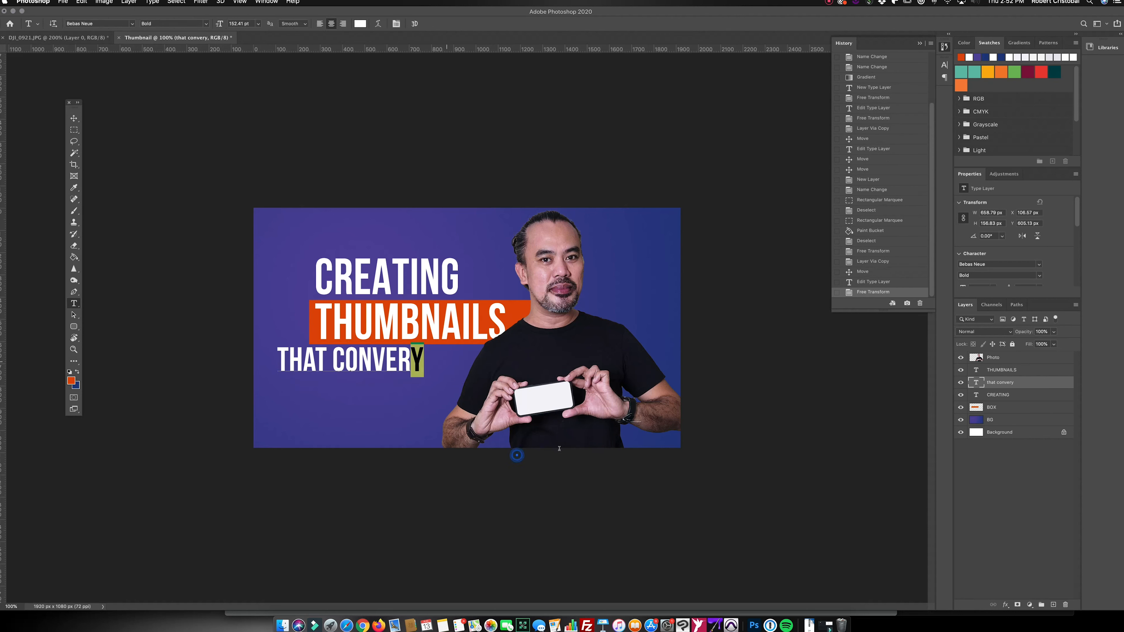
{"action": "type", "text": "t"}
{"action": "left_click", "coordinate": [74, 118]}
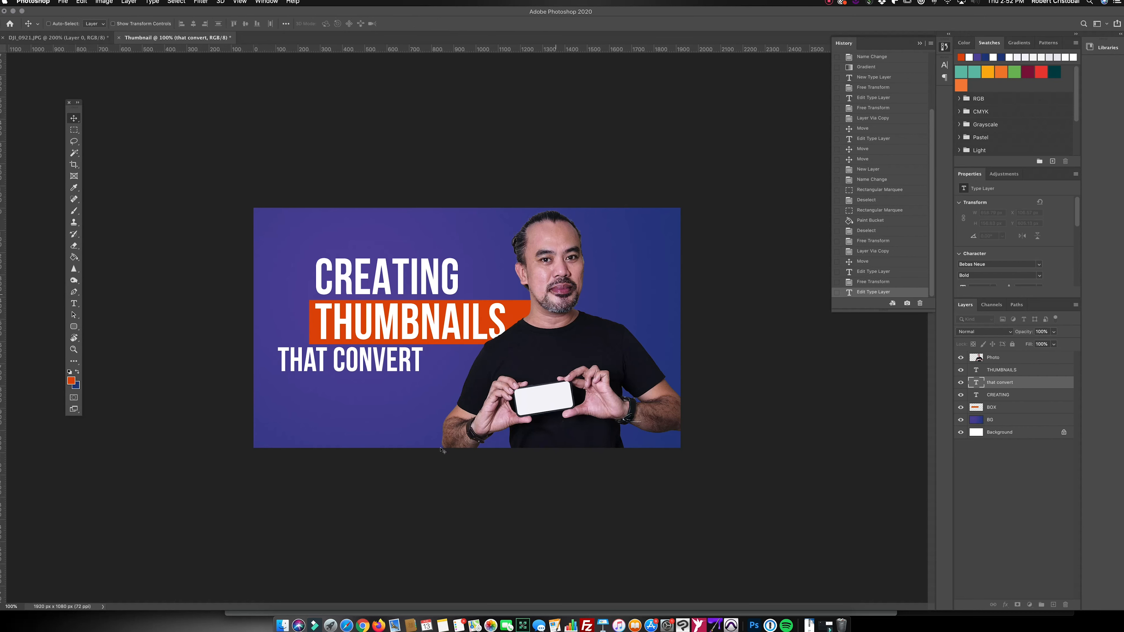
Move the THAT CONVERT line directly beneath the orange box so its start roughly lines up with CREATING
{"action": "left_click_drag", "start_coordinate": [439, 457], "coordinate": [483, 460]}
{"action": "key", "text": "shift+Left"}
{"action": "key", "text": "shift+Up"}
{"action": "key", "text": "shift+Down"}
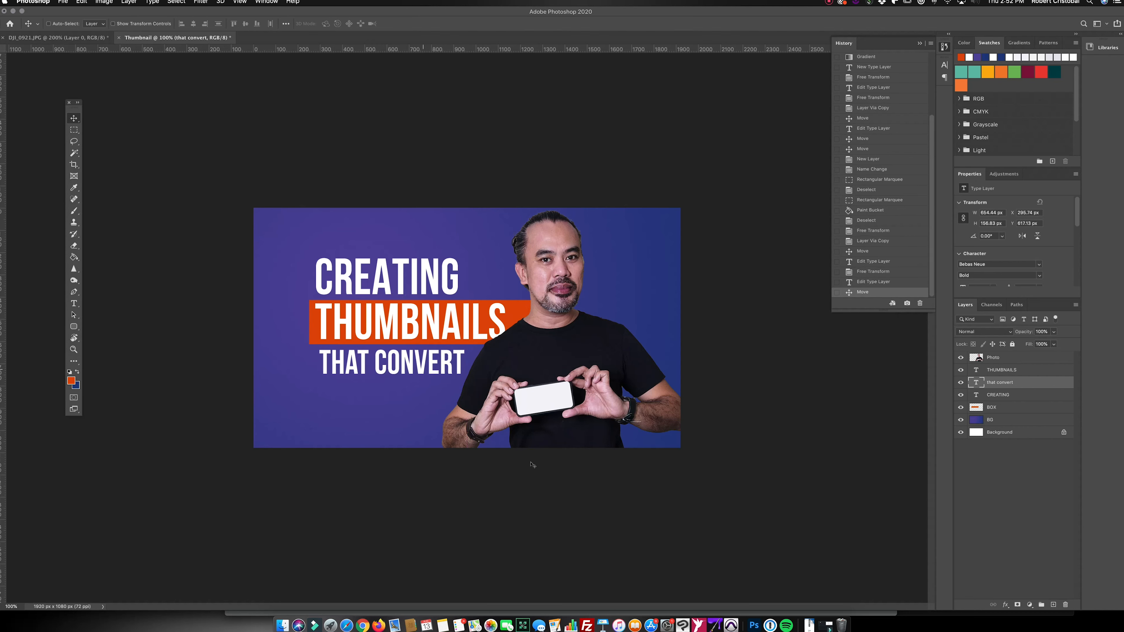
{"action": "key", "text": "shift+Up"}
{"action": "key", "text": "shift+Down"}
Duplicate the THAT CONVERT layer, place the copy below it and replace its wording with FRAME316.COM
{"action": "key", "text": "super+j"}
{"action": "left_click_drag", "start_coordinate": [545, 468], "coordinate": [543, 517]}
{"action": "key", "text": "t"}
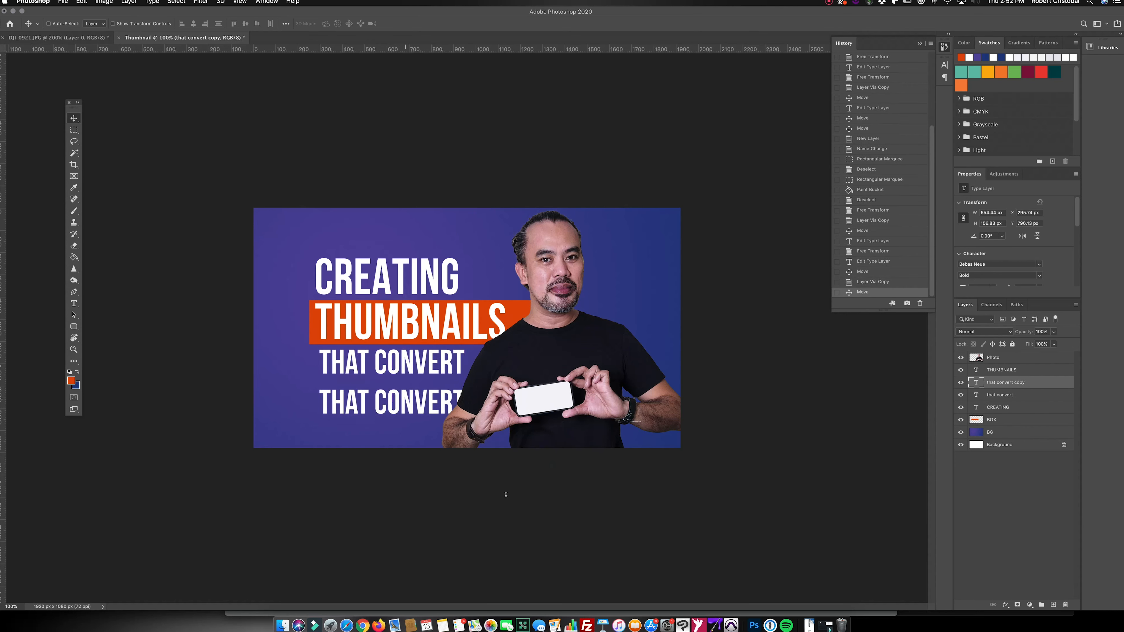
{"action": "key", "text": "Return"}
{"action": "type", "text": "FRAME"}
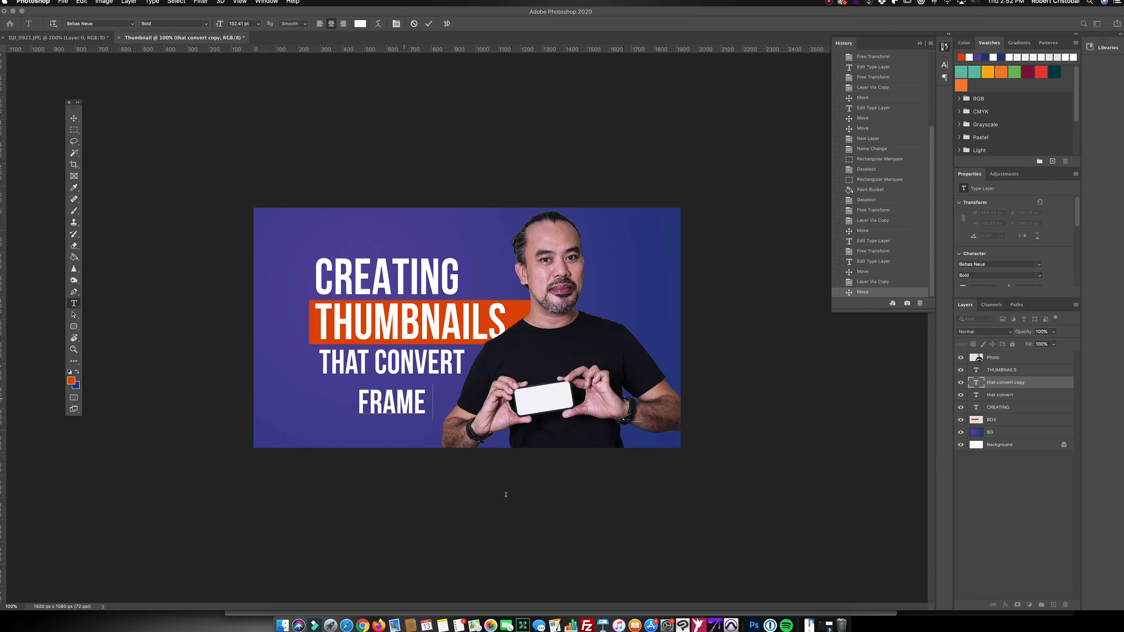
{"action": "type", "text": "316.COM"}
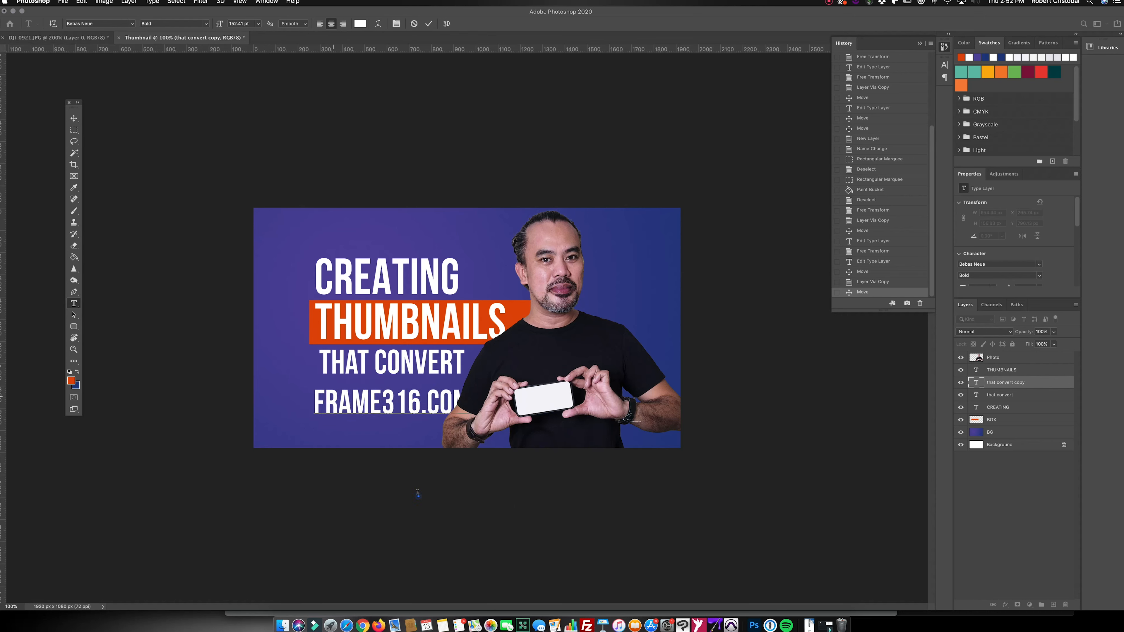
Try the Book weight on the FRAME316.COM text, then settle on Bebas Neue Regular
{"action": "key", "text": "super+a"}
{"action": "left_click", "coordinate": [258, 26]}
{"action": "key", "text": "Down"}
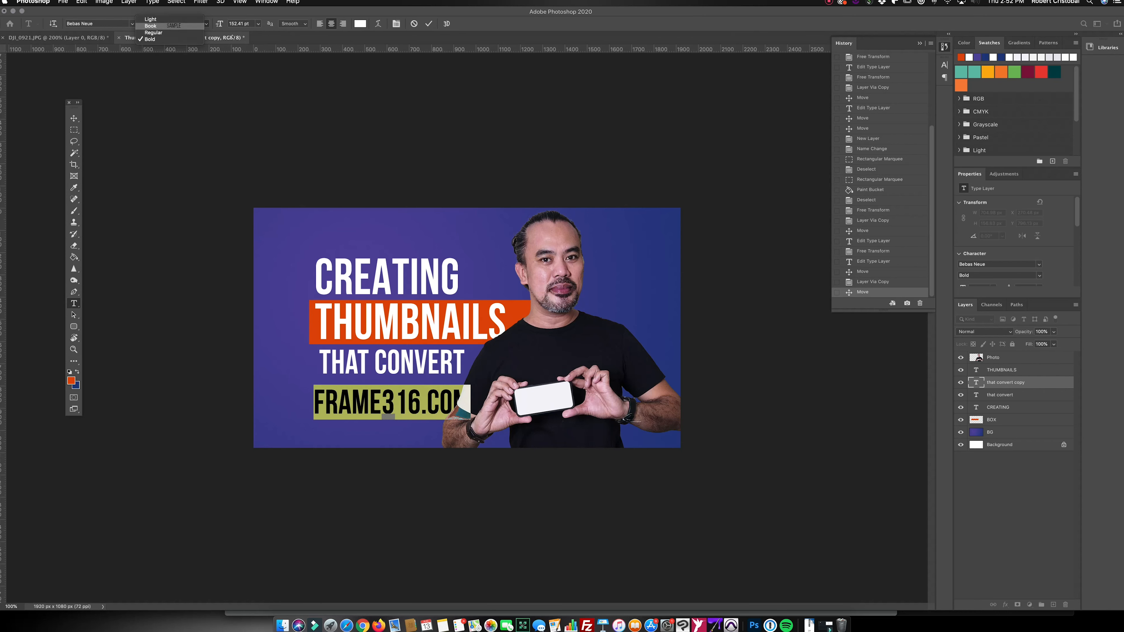
{"action": "key", "text": "Return"}
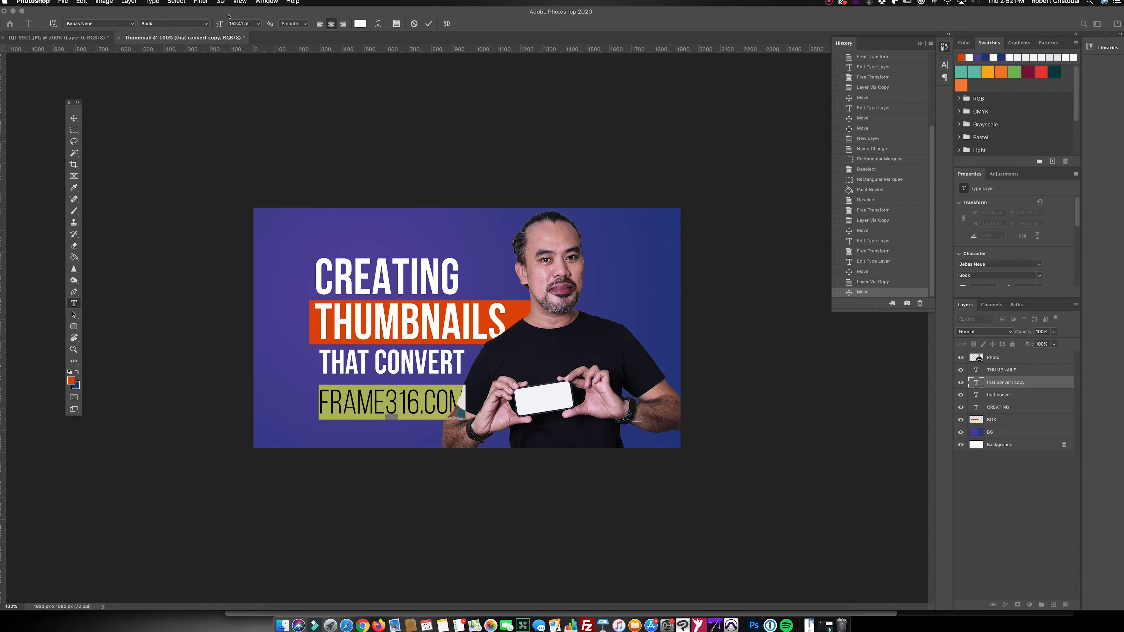
{"action": "left_click", "coordinate": [190, 24]}
{"action": "left_click", "coordinate": [190, 33]}
{"action": "key", "text": "super+Return"}
Scale FRAME316.COM down to about 368 px wide and place it under the start of THAT CONVERT
{"action": "key", "text": "super+t"}
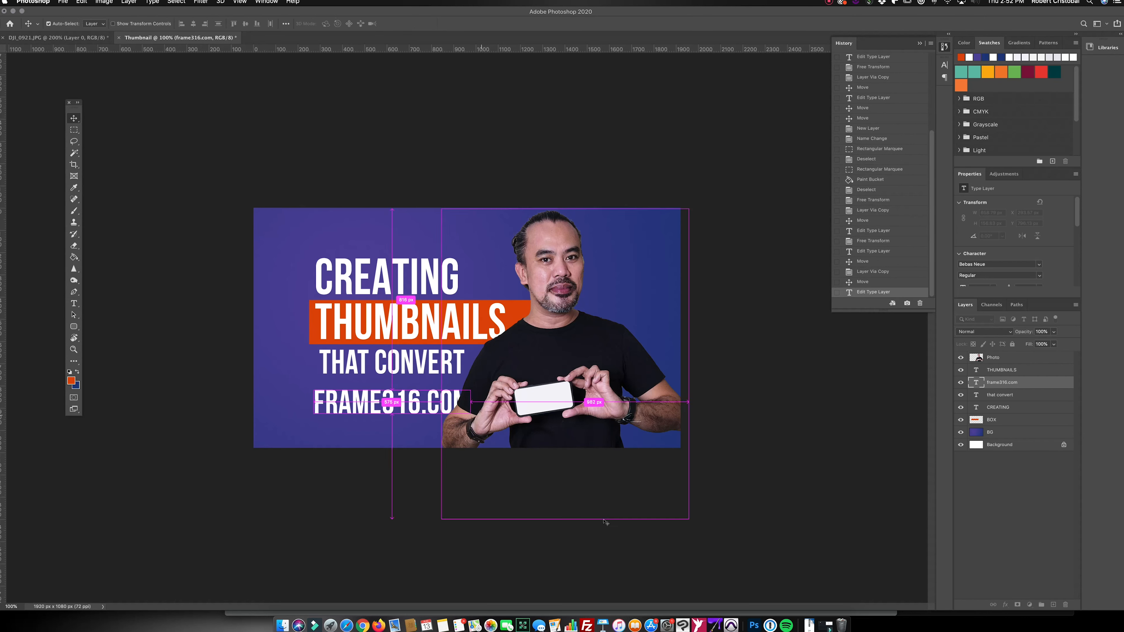
{"action": "left_click_drag", "start_coordinate": [471, 419], "coordinate": [400, 382]}
{"action": "key", "text": "Return"}
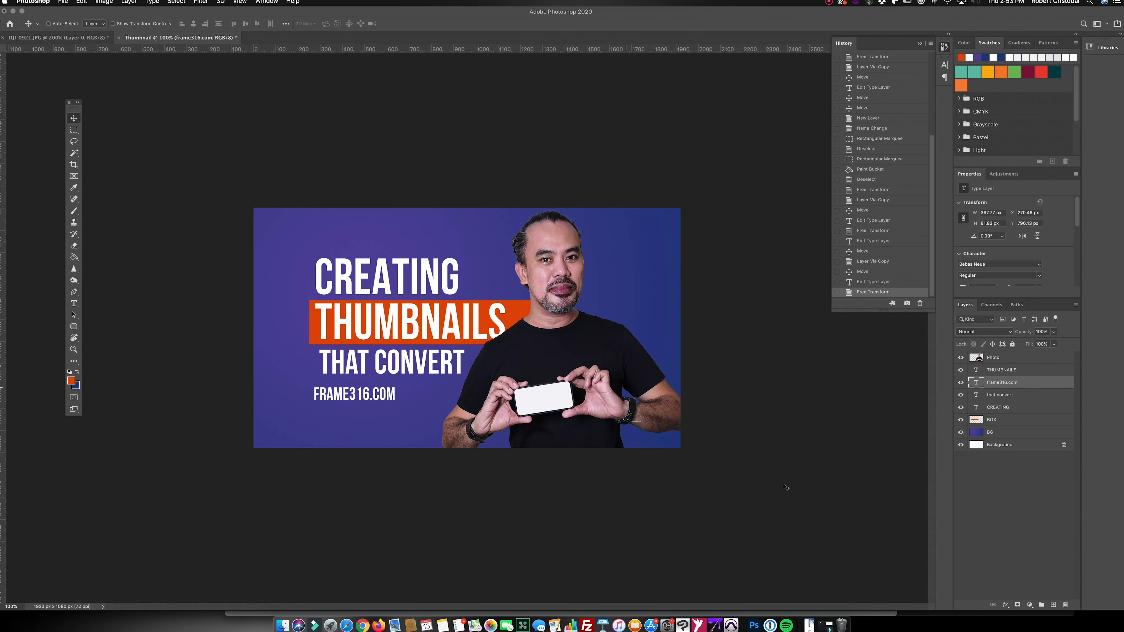
{"action": "left_click_drag", "start_coordinate": [441, 504], "coordinate": [452, 504]}
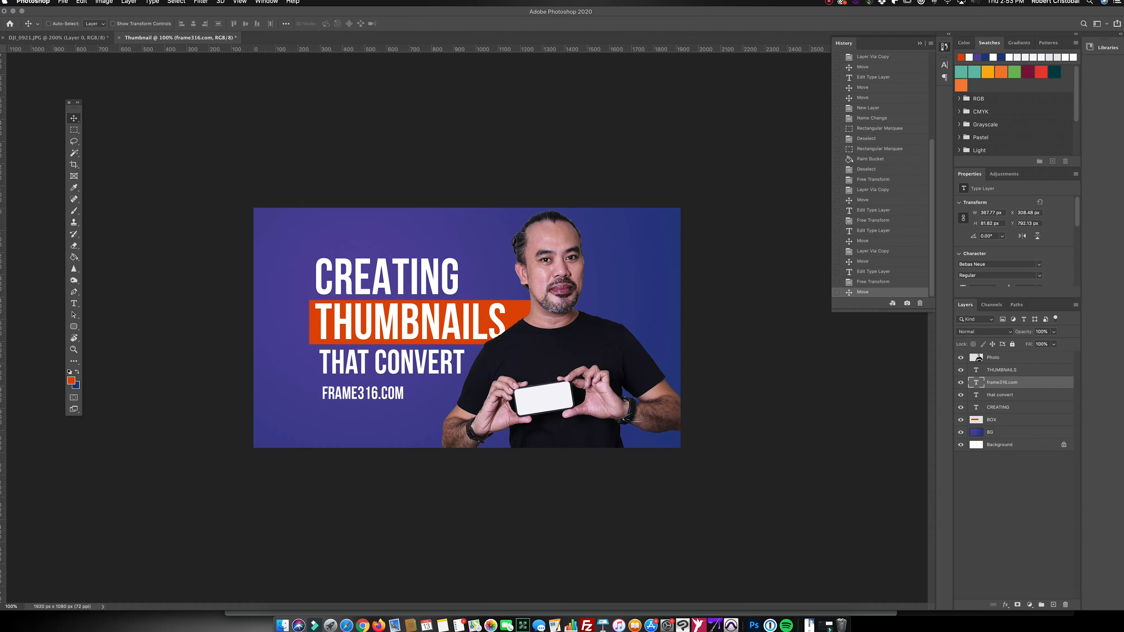
Select all layers from Photo to BOX and nudge them together about 60 px to the left, leaving the background in place
{"action": "left_click", "coordinate": [979, 359]}
{"action": "left_click", "coordinate": [995, 419], "text": "shift"}
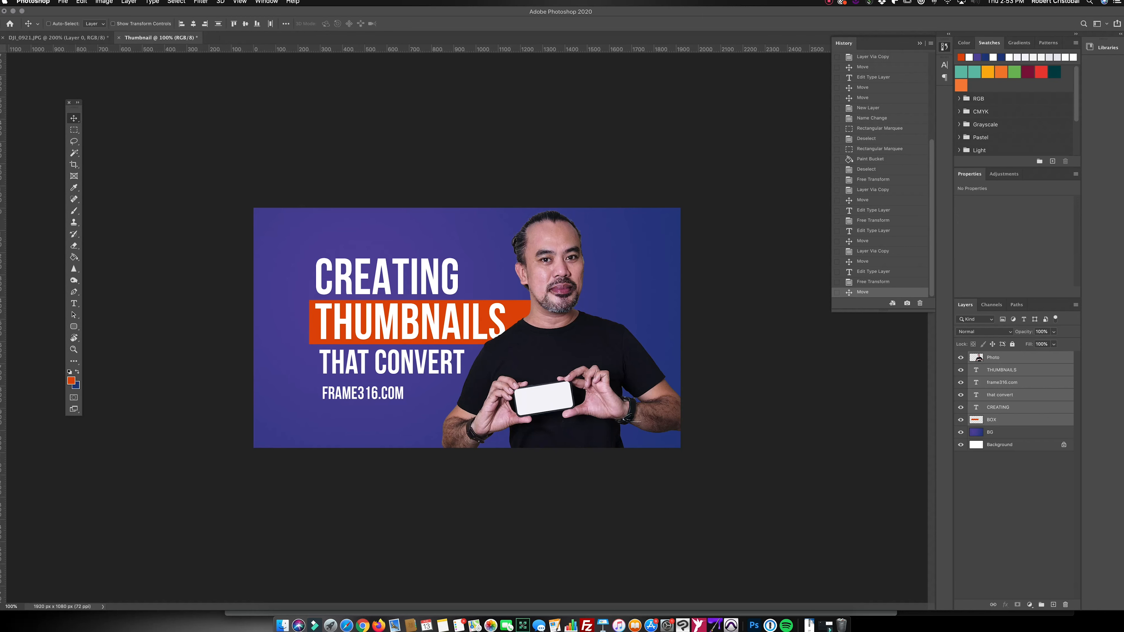
{"action": "key", "text": "shift+Left"}
{"action": "key", "text": "shift+Left"}
{"action": "key", "text": "shift+Left"}
{"action": "key", "text": "shift+Left"}
{"action": "key", "text": "shift+Left"}
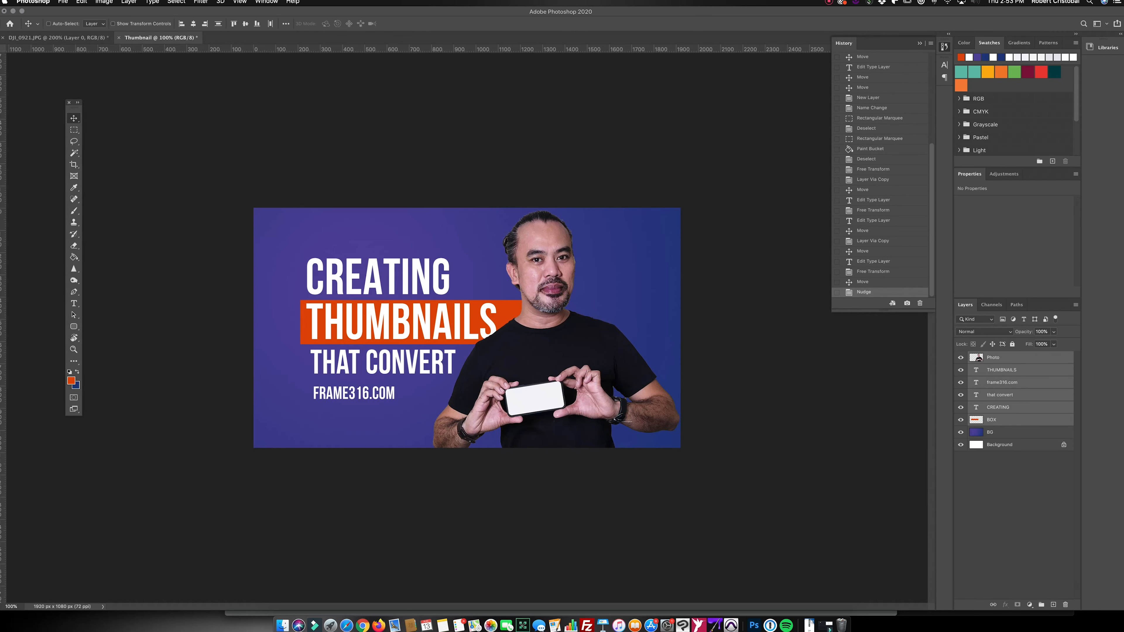
{"action": "key", "text": "shift+Left"}
{"action": "key", "text": "shift+Left"}
{"action": "key", "text": "shift+Right"}
{"action": "key", "text": "shift+Right"}
{"action": "key", "text": "shift+Right"}
{"action": "key", "text": "shift+Right"}
{"action": "key", "text": "shift+Right"}
{"action": "key", "text": "shift+Right"}
{"action": "key", "text": "shift+Right"}
{"action": "key", "text": "shift+Right"}
{"action": "key", "text": "shift+Right"}
{"action": "key", "text": "shift+Right"}
{"action": "key", "text": "shift+Right"}
{"action": "key", "text": "shift+Right"}
{"action": "key", "text": "shift+Left"}
{"action": "key", "text": "shift+Left"}
{"action": "key", "text": "shift+Left"}
{"action": "key", "text": "shift+Left"}
{"action": "key", "text": "shift+Left"}
{"action": "key", "text": "shift+Left"}
{"action": "key", "text": "shift+Left"}
{"action": "key", "text": "shift+Left"}
{"action": "key", "text": "shift+Left"}
{"action": "key", "text": "shift+Left"}
{"action": "key", "text": "shift+Left"}
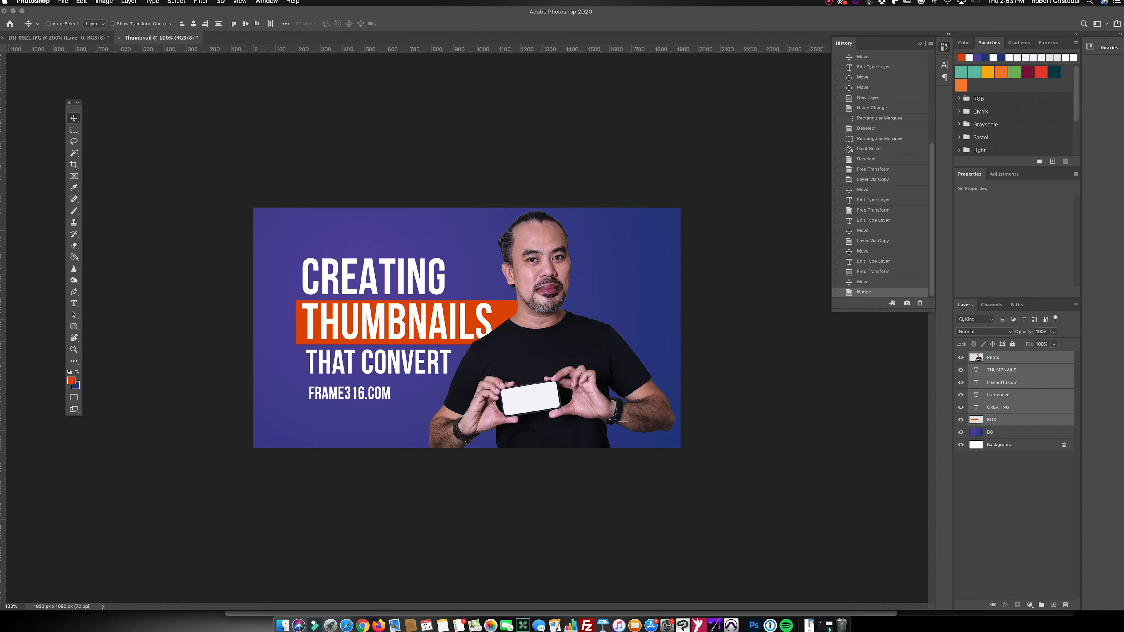
{"action": "left_click", "coordinate": [1013, 500]}
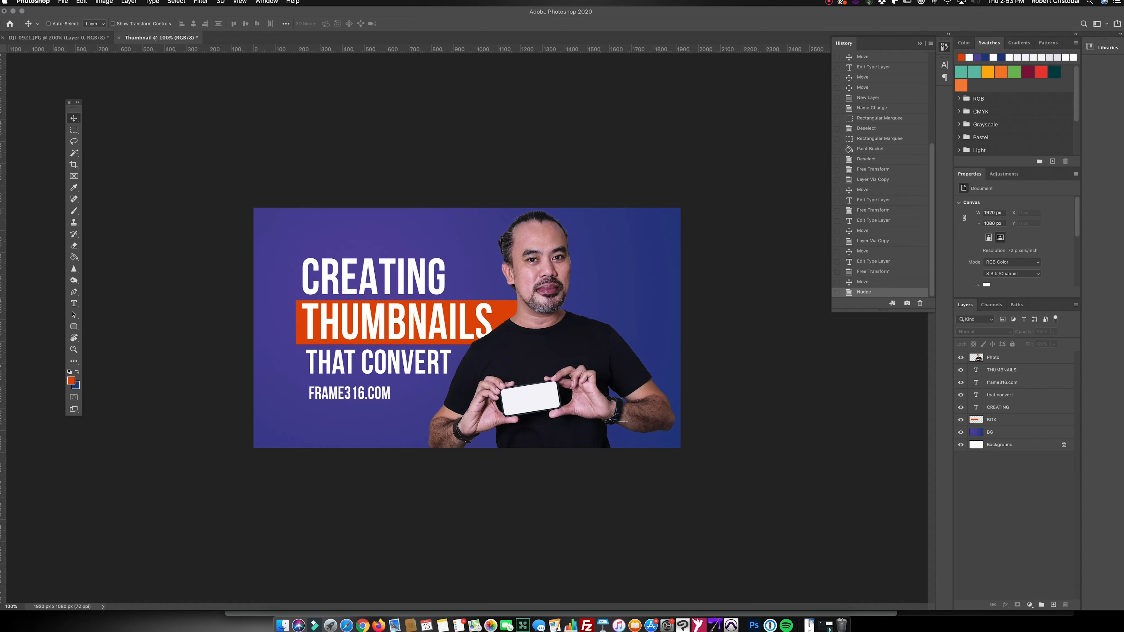
Enlarge the man's photo slightly, tilting it a few degrees counter-clockwise and shifting it down towards the lower right of the canvas
{"action": "left_click", "coordinate": [1000, 357]}
{"action": "key", "text": "super+t"}
{"action": "left_click_drag", "start_coordinate": [675, 209], "coordinate": [692, 188]}
{"action": "left_click_drag", "start_coordinate": [763, 188], "coordinate": [749, 173]}
{"action": "left_click_drag", "start_coordinate": [589, 315], "coordinate": [585, 325]}
{"action": "left_click_drag", "start_coordinate": [732, 408], "coordinate": [730, 415]}
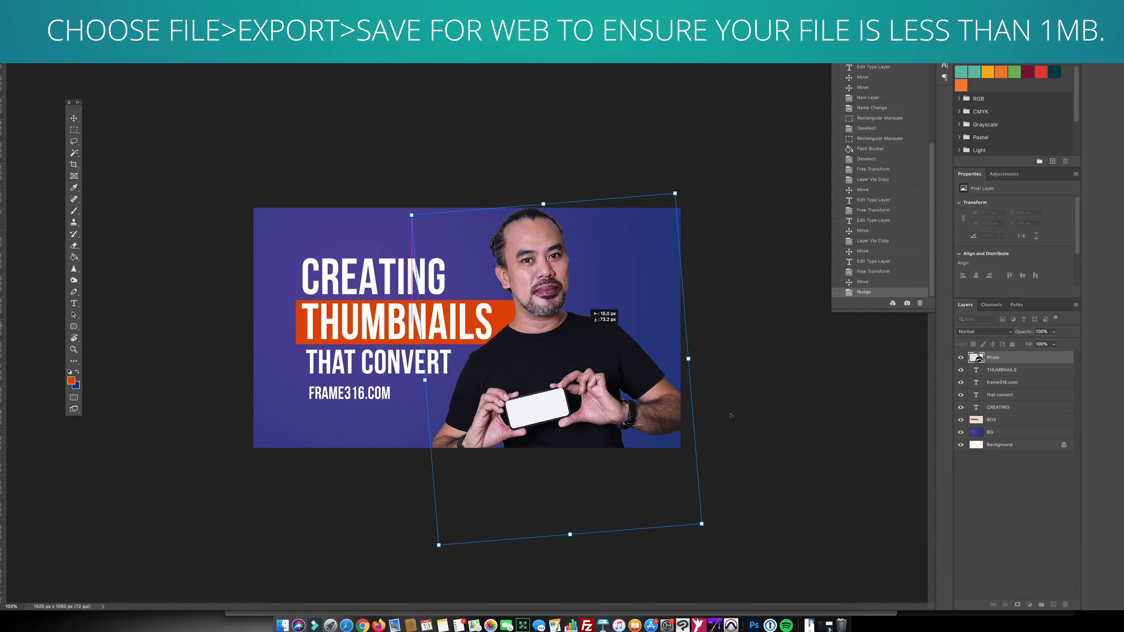
{"action": "key", "text": "Return"}
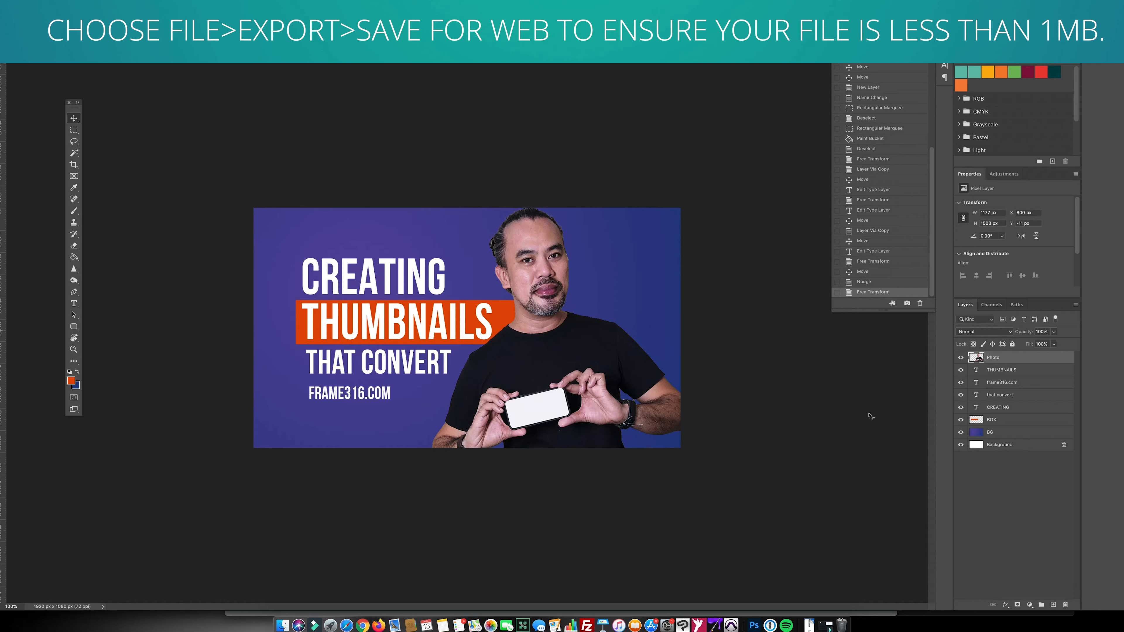